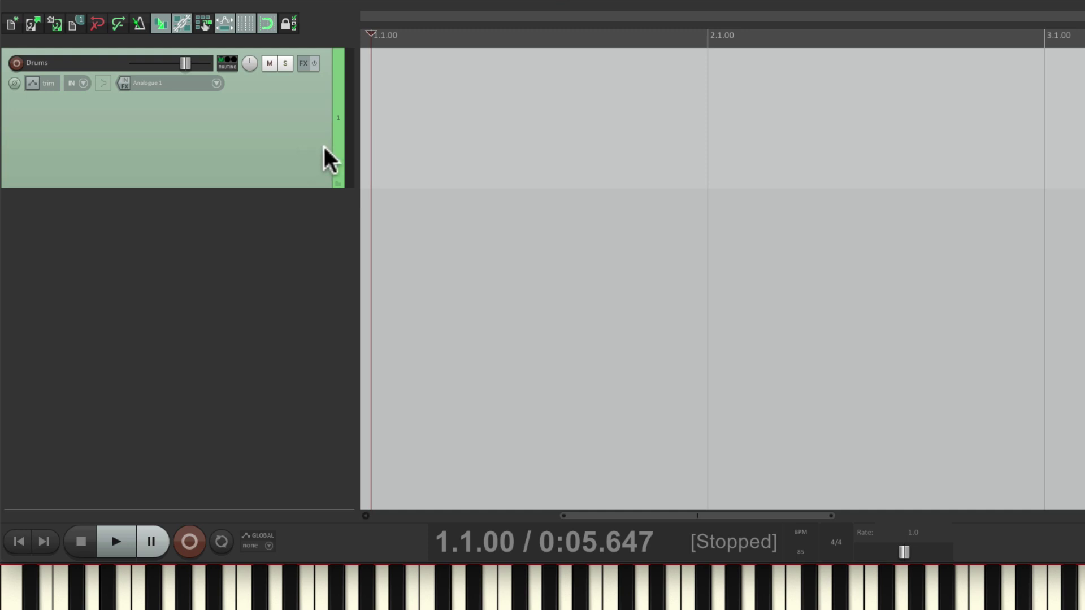
Draw an empty two-bar MIDI item on the Drums track and loop bars 1 to 3.
key(ctrl)
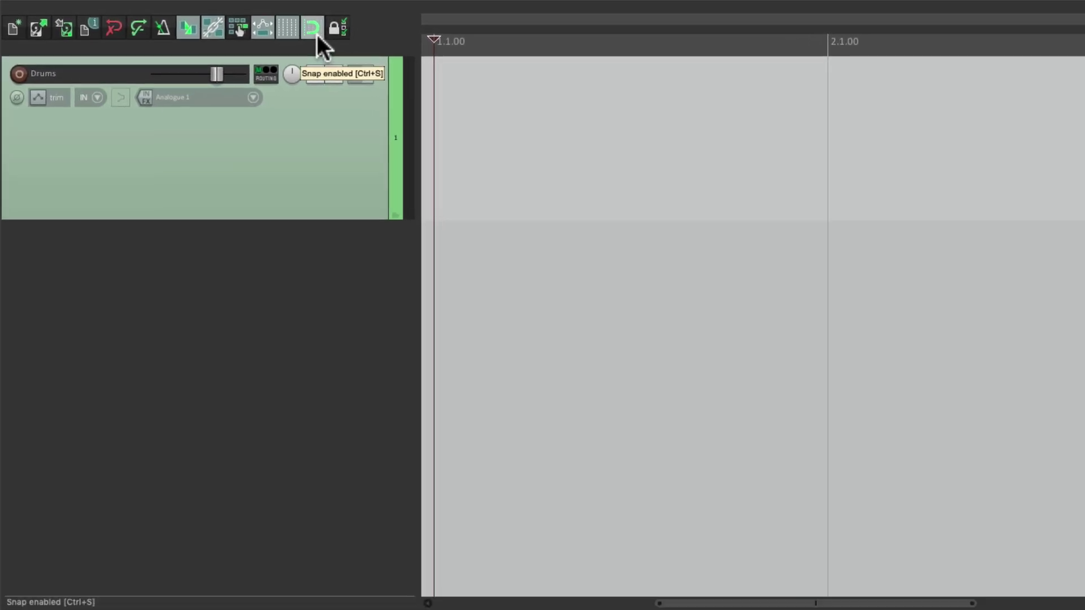
key(ctrl)
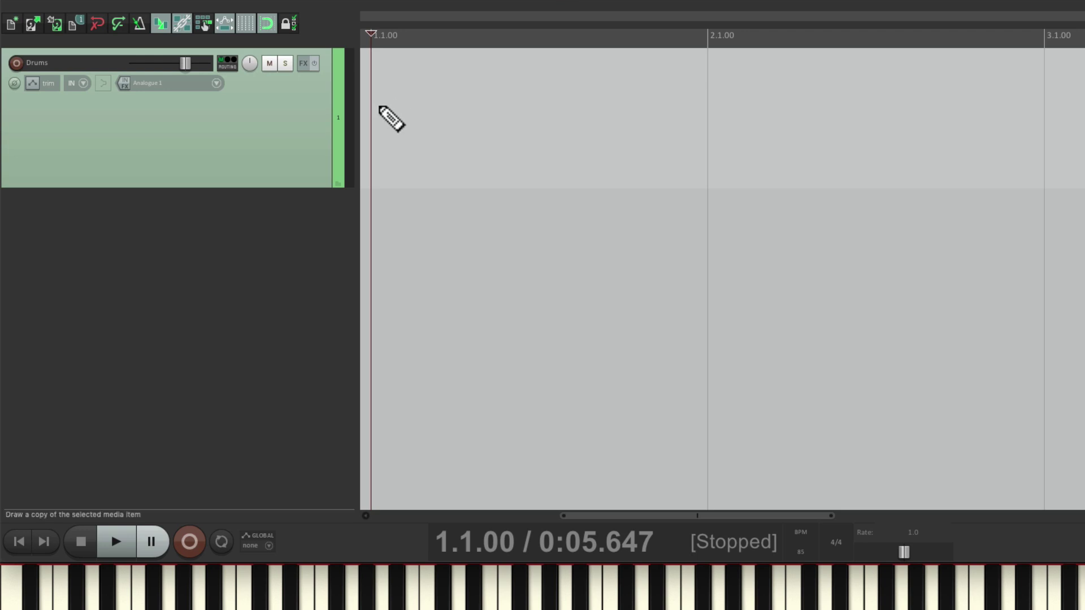
drag(380, 108, 1054, 107)
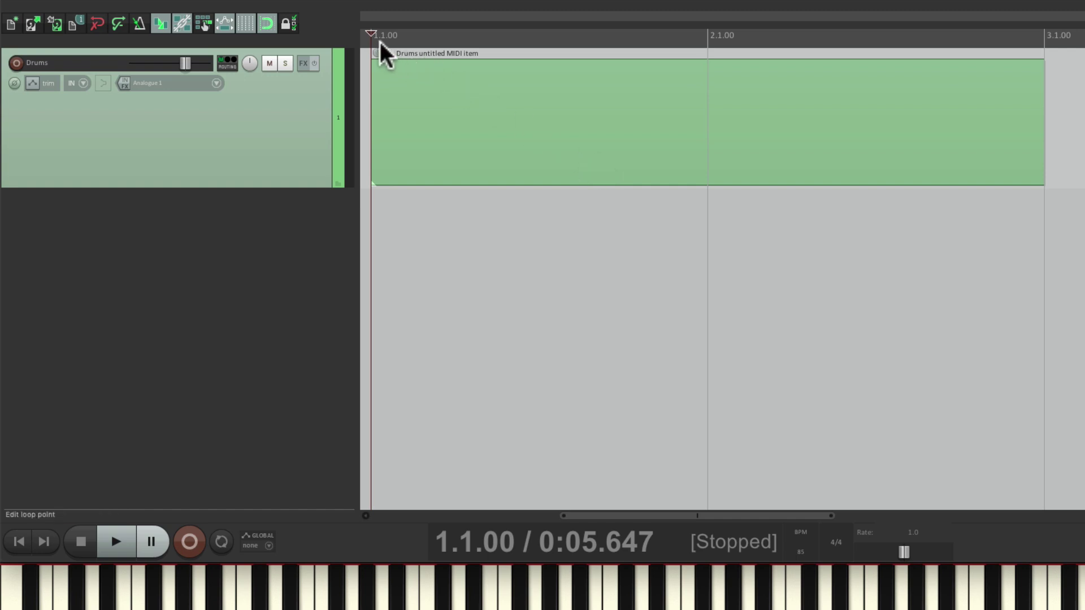
drag(373, 42, 1039, 35)
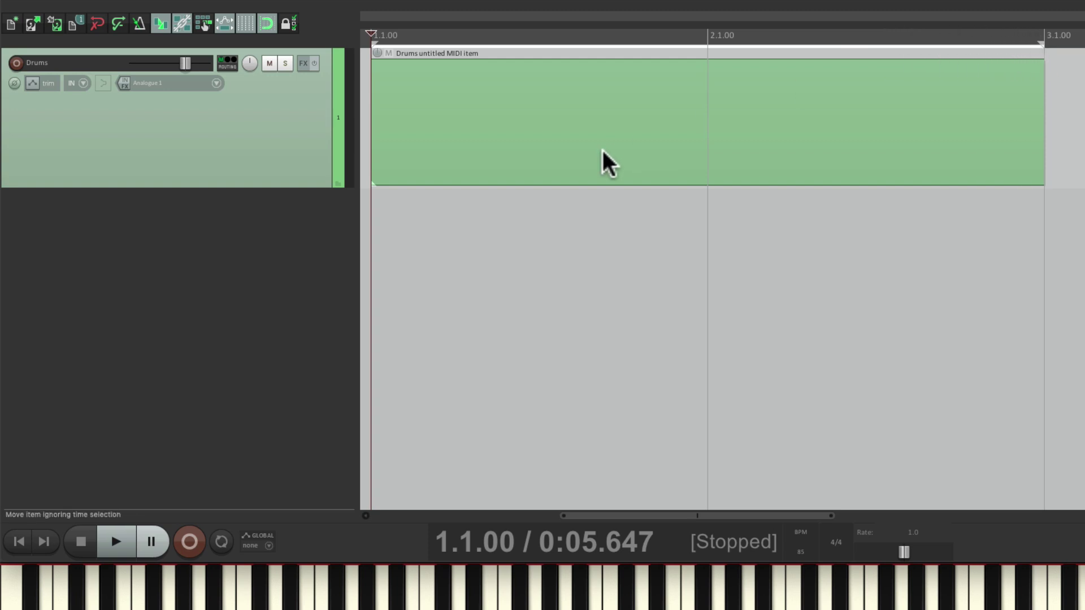
click(220, 543)
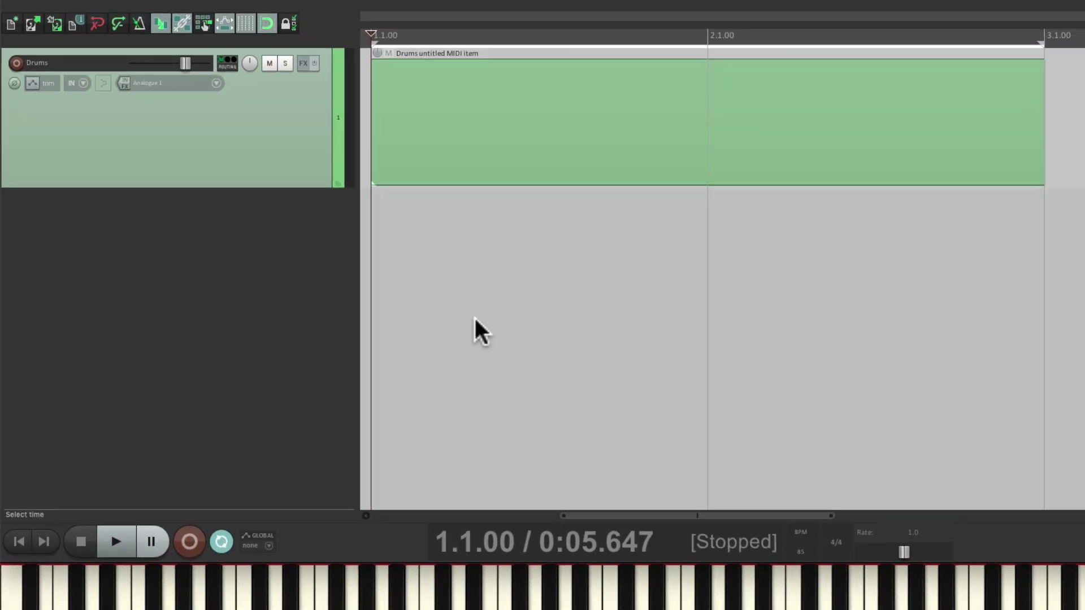
Turn on the metronome and review its metronome and pre-roll settings before closing them.
click(138, 27)
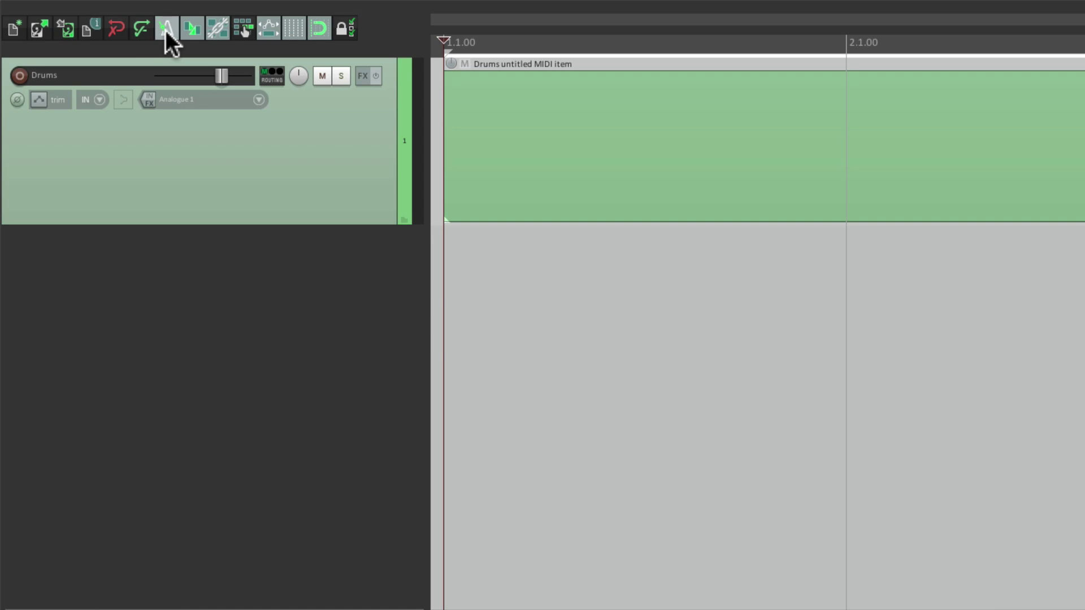
right_click(165, 29)
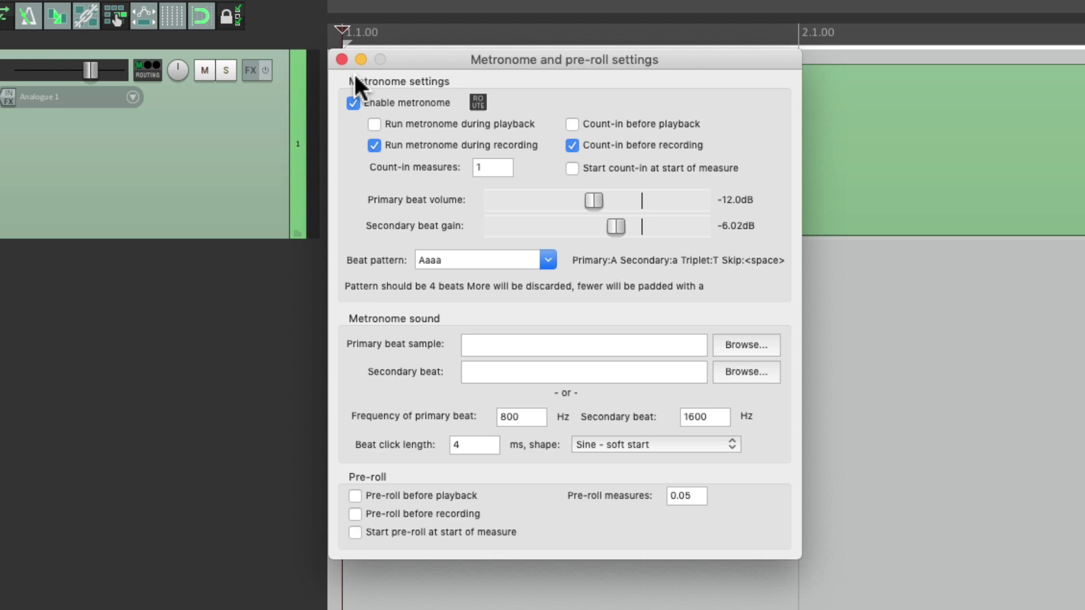
click(341, 59)
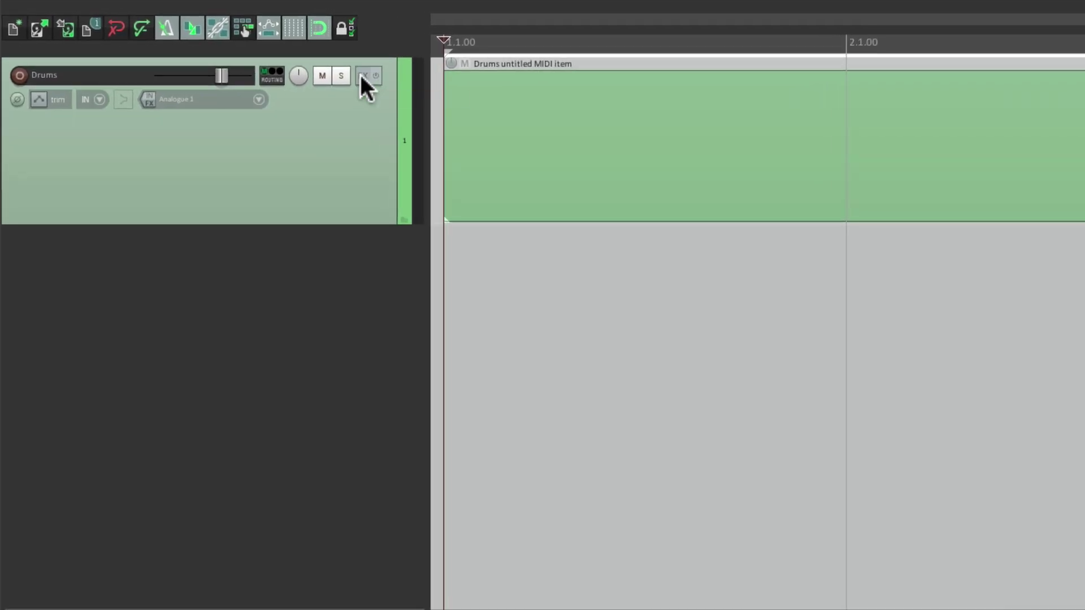
Load EZdrummer onto the Drums track from the recently used FX list.
right_click(360, 77)
mouse_move(368, 95)
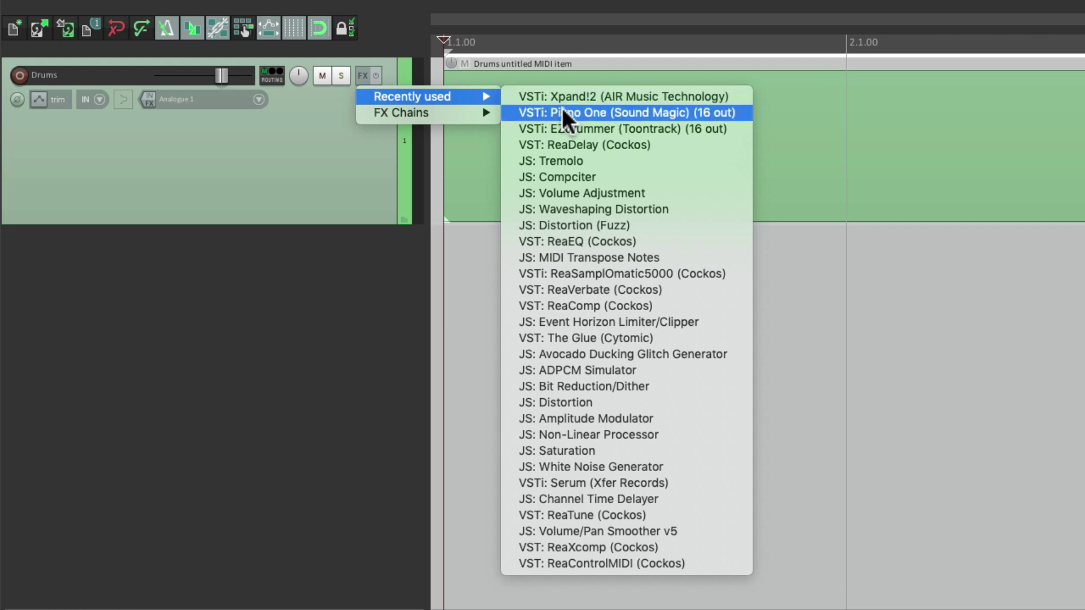
click(527, 129)
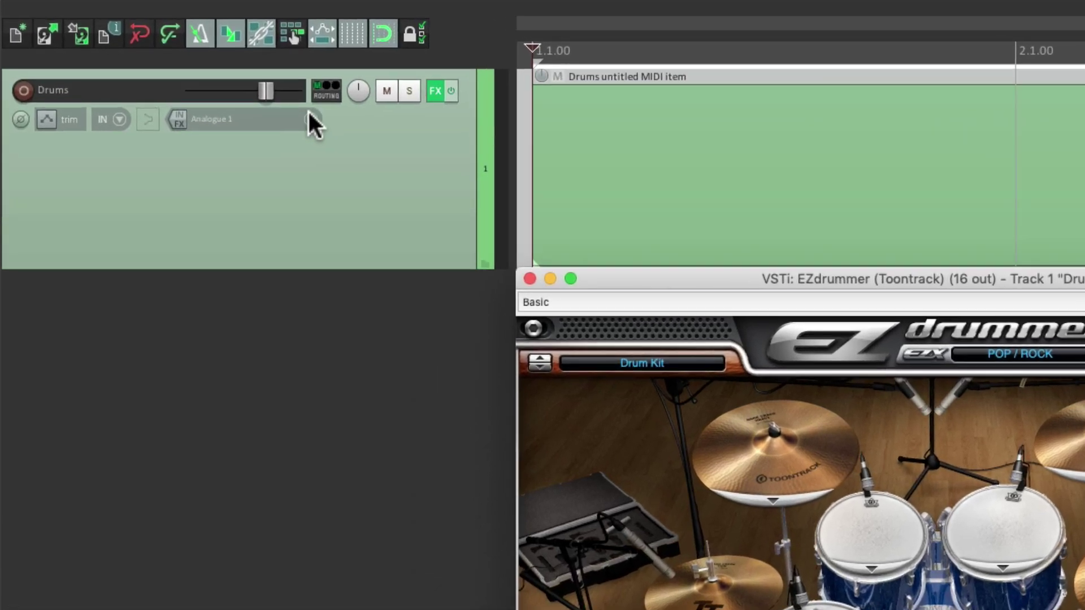
Set the Drums track input to USB MIDI Keyboard, all channels, and arm it for recording.
click(230, 89)
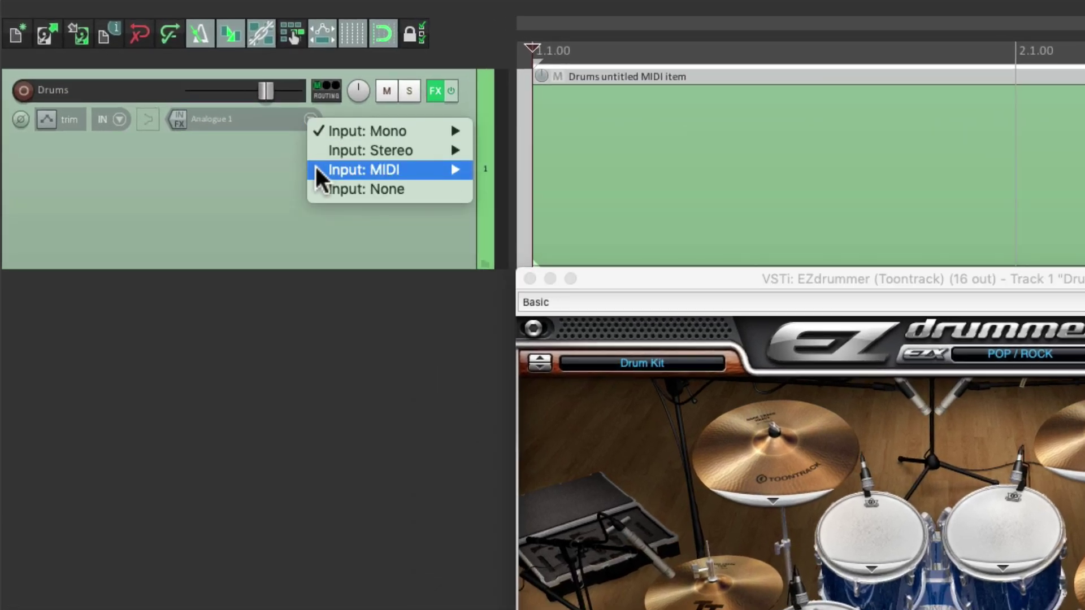
mouse_move(317, 169)
mouse_move(491, 172)
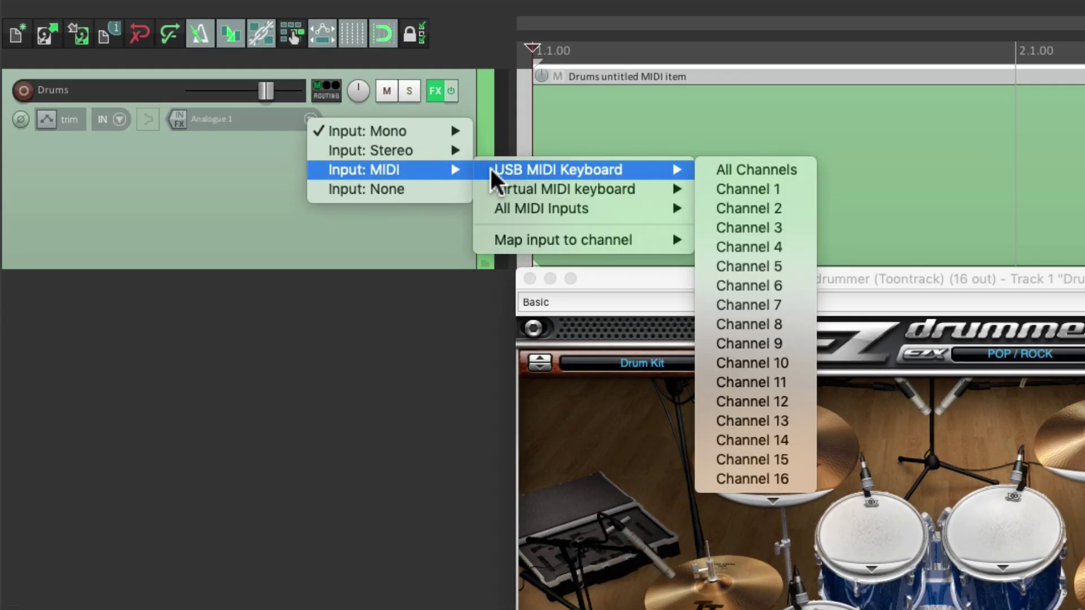
click(719, 171)
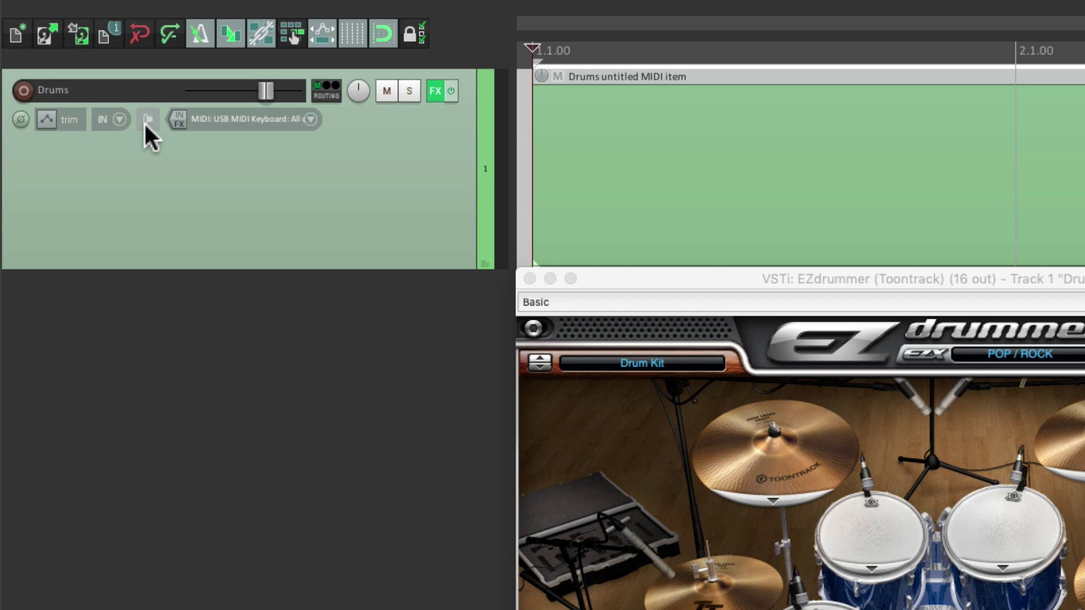
click(22, 90)
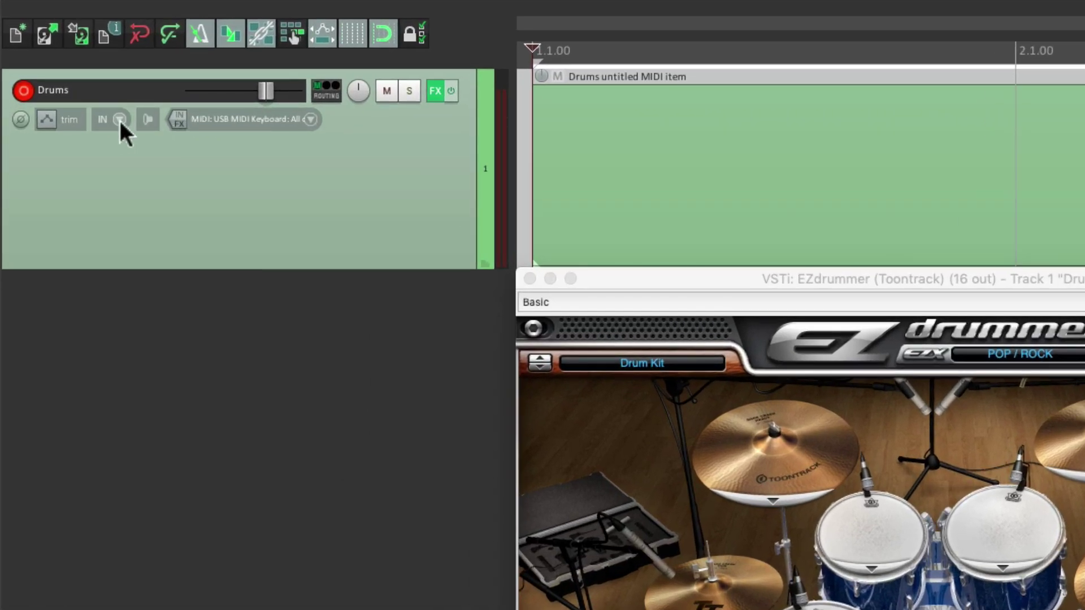
Switch the Drums track's record mode to Record: MIDI overdub.
click(119, 120)
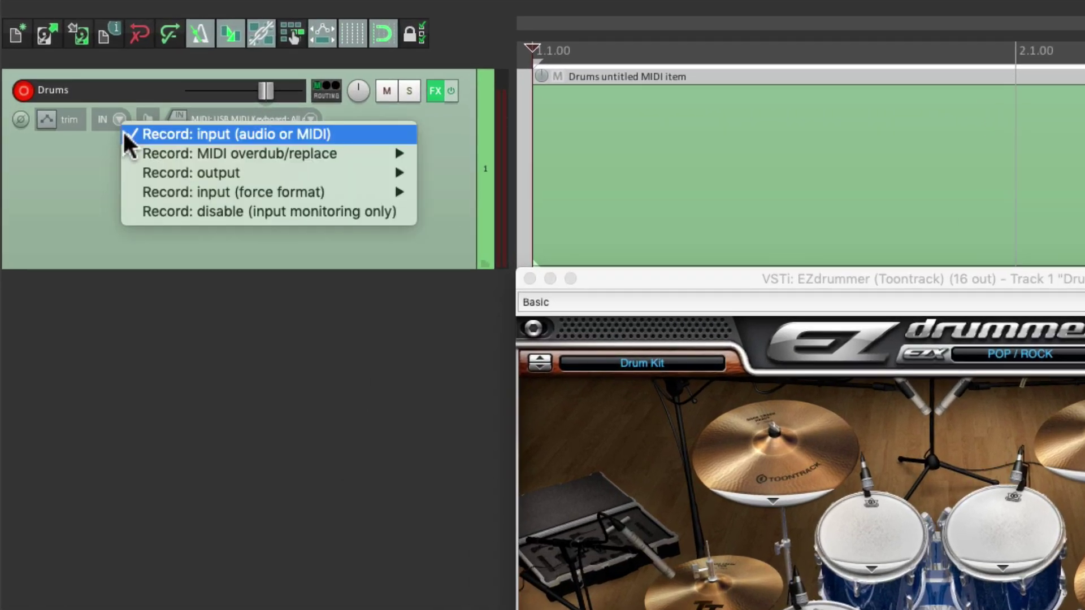
mouse_move(130, 153)
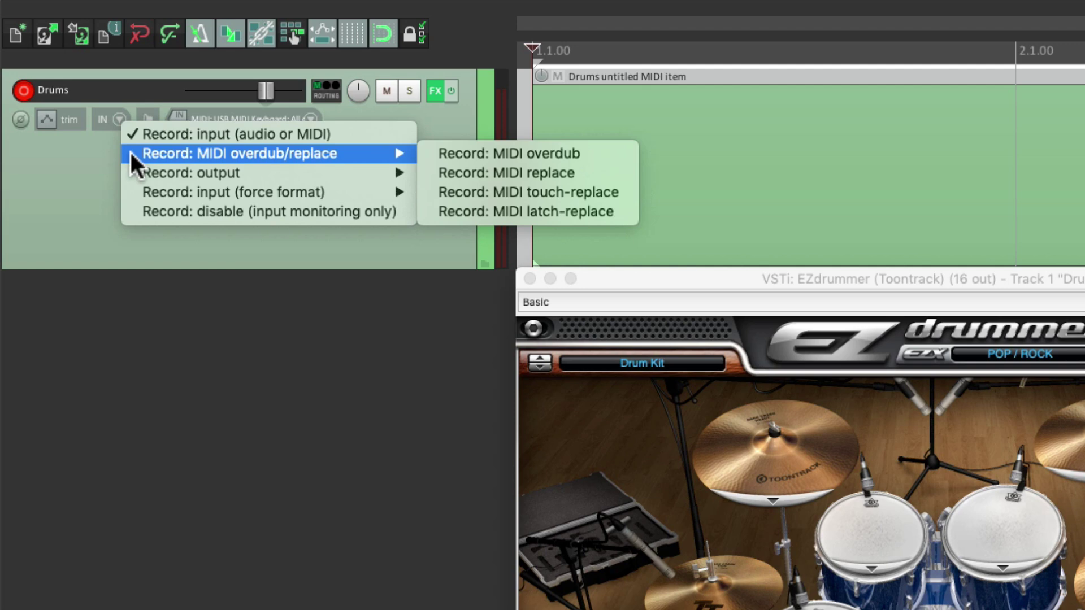
click(427, 155)
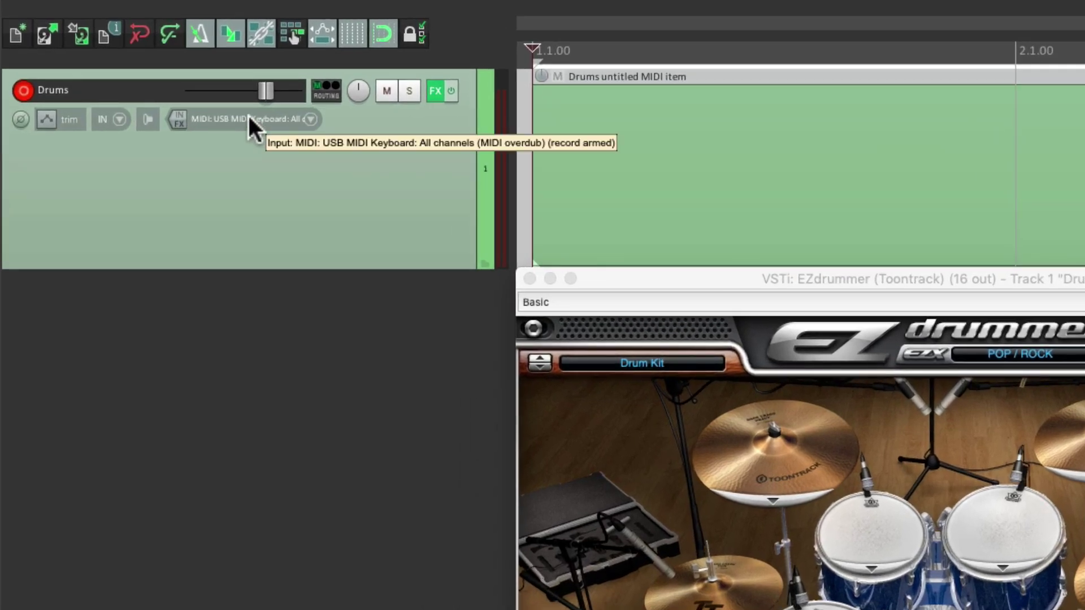
click(250, 122)
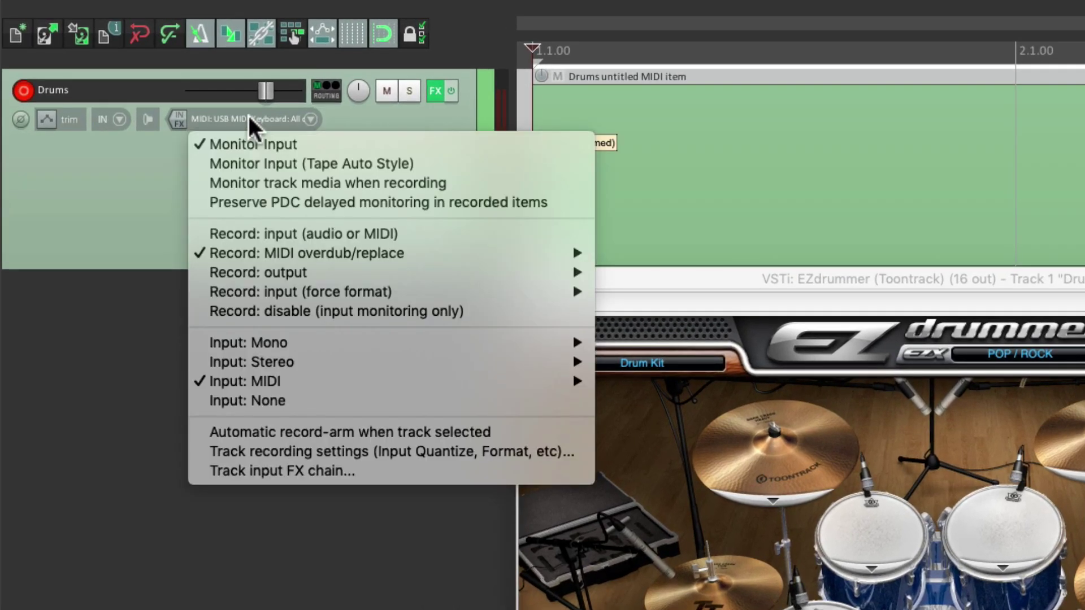
Enable quantizing of the Drums track's MIDI recording at 1/16 notes.
click(202, 449)
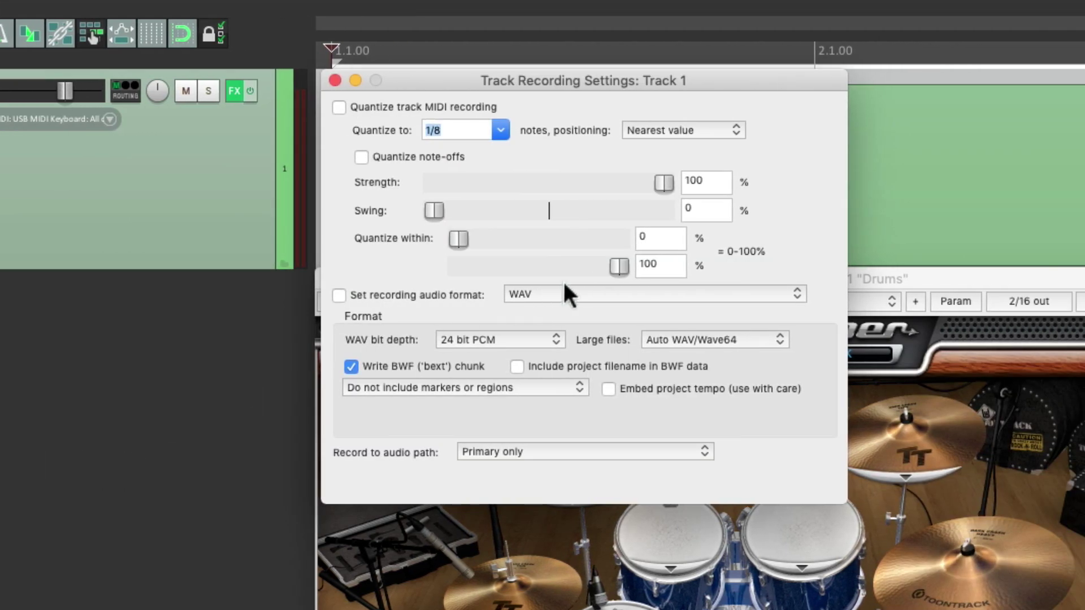
click(339, 107)
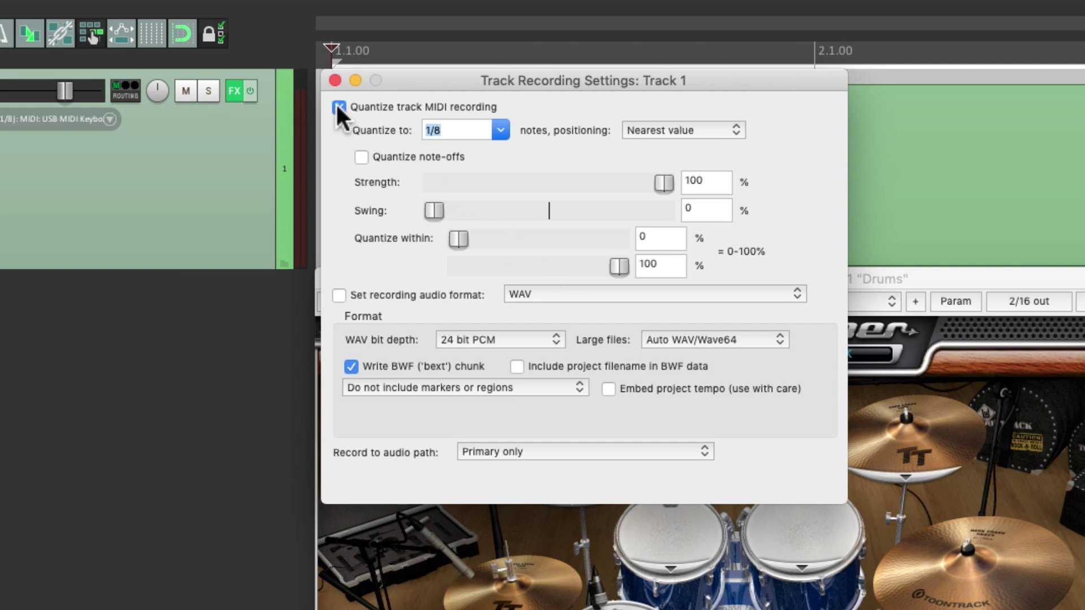
click(499, 130)
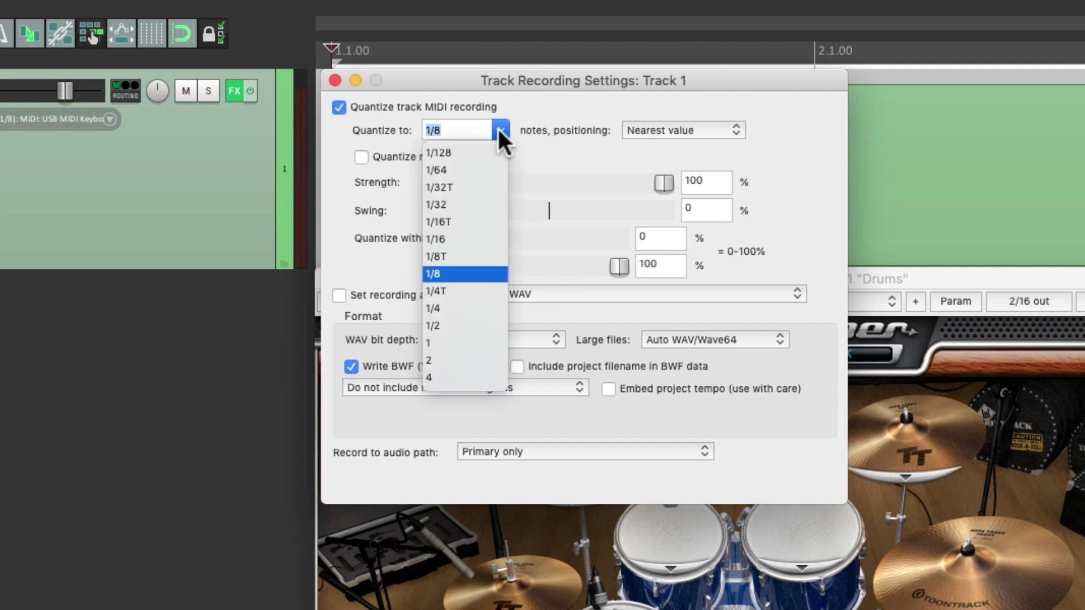
click(484, 238)
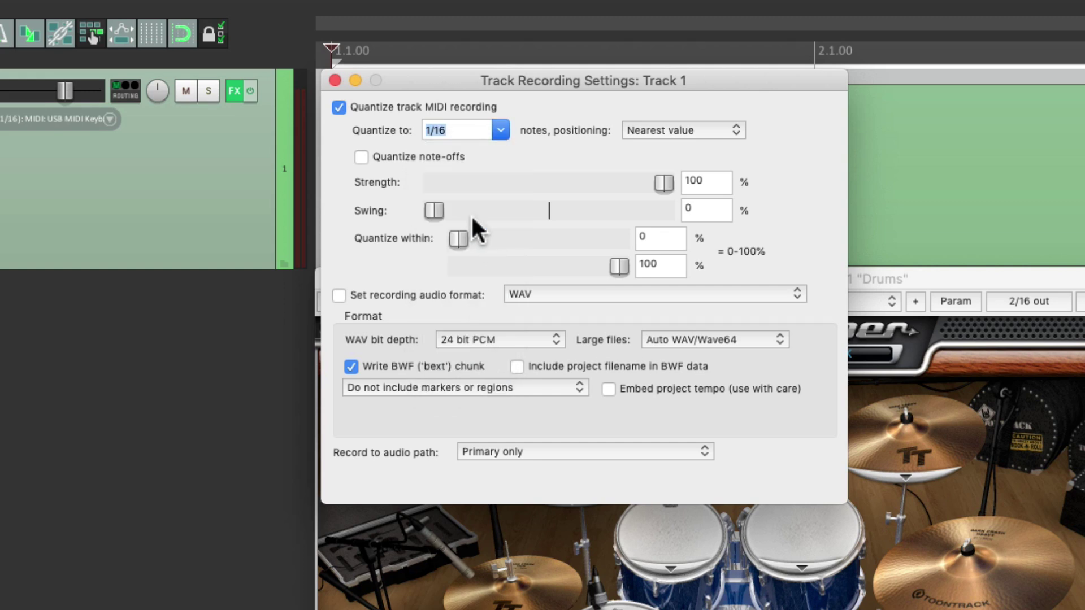
click(335, 80)
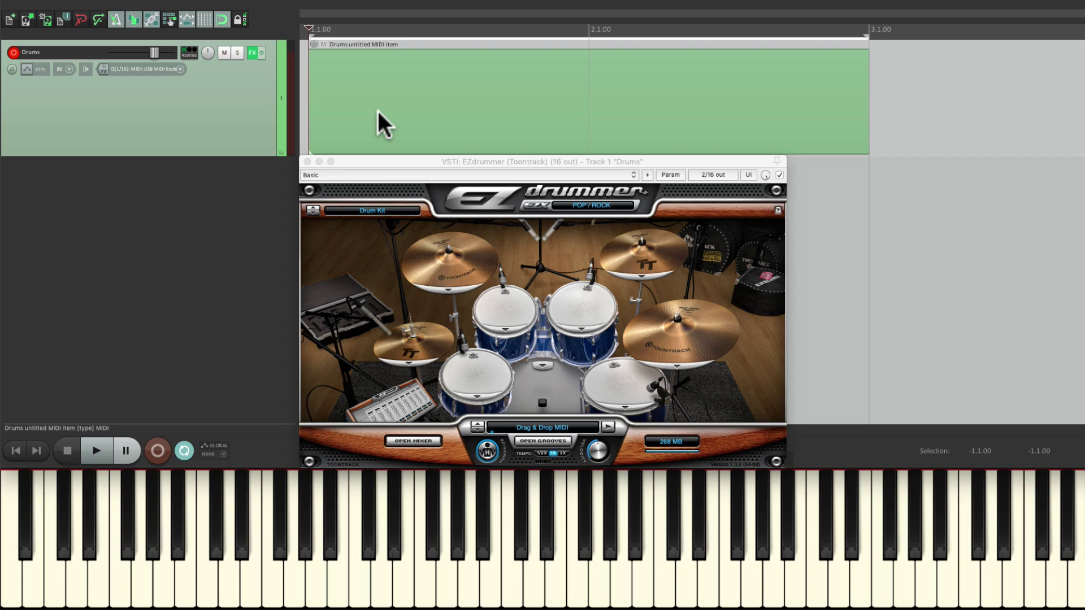
key(super+r)
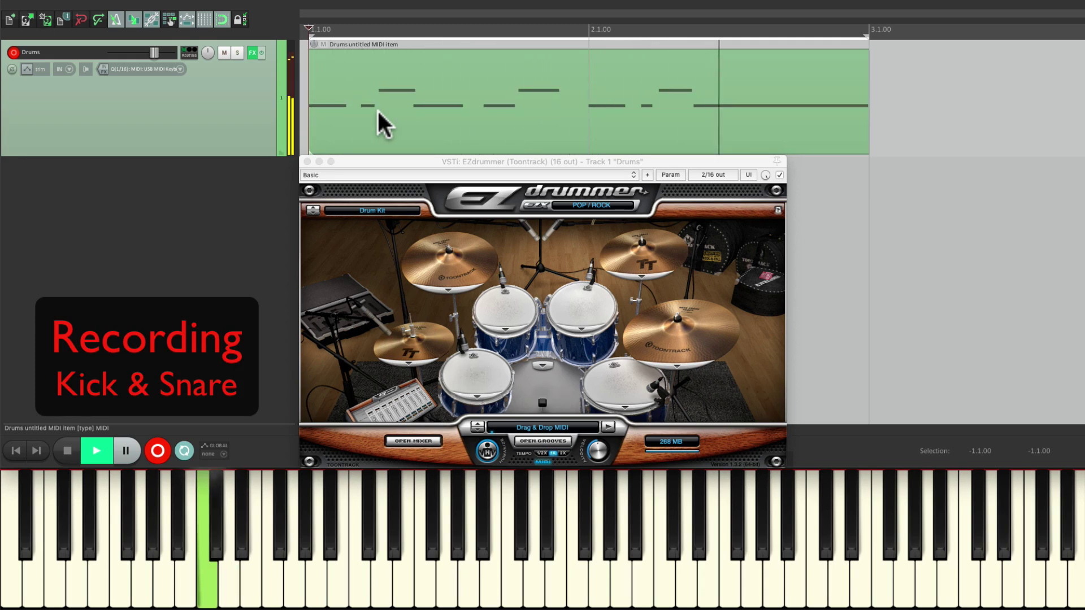
key(space)
key(space)
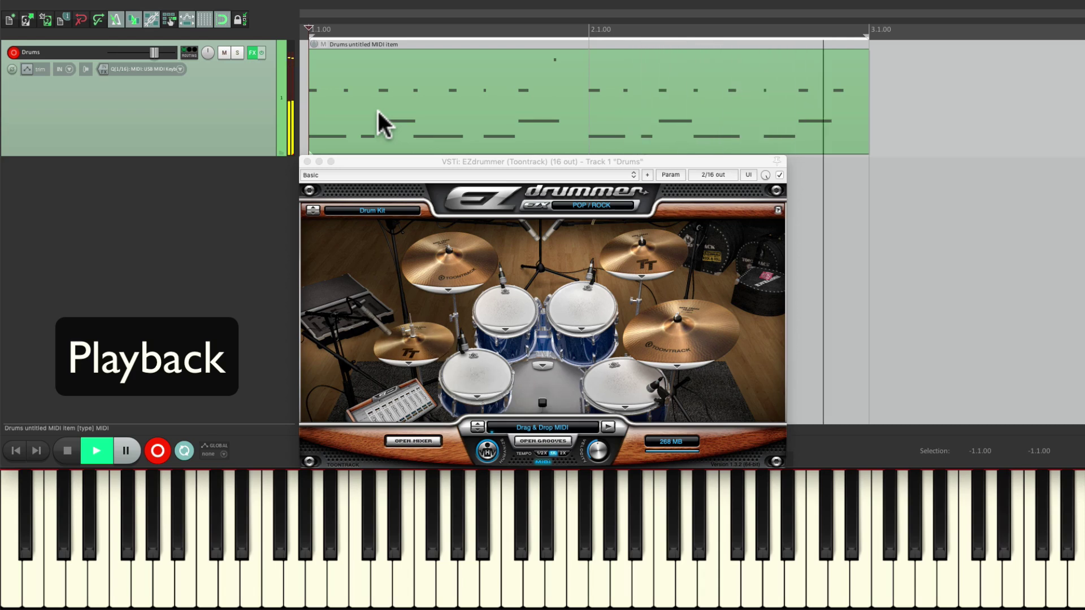
key(space)
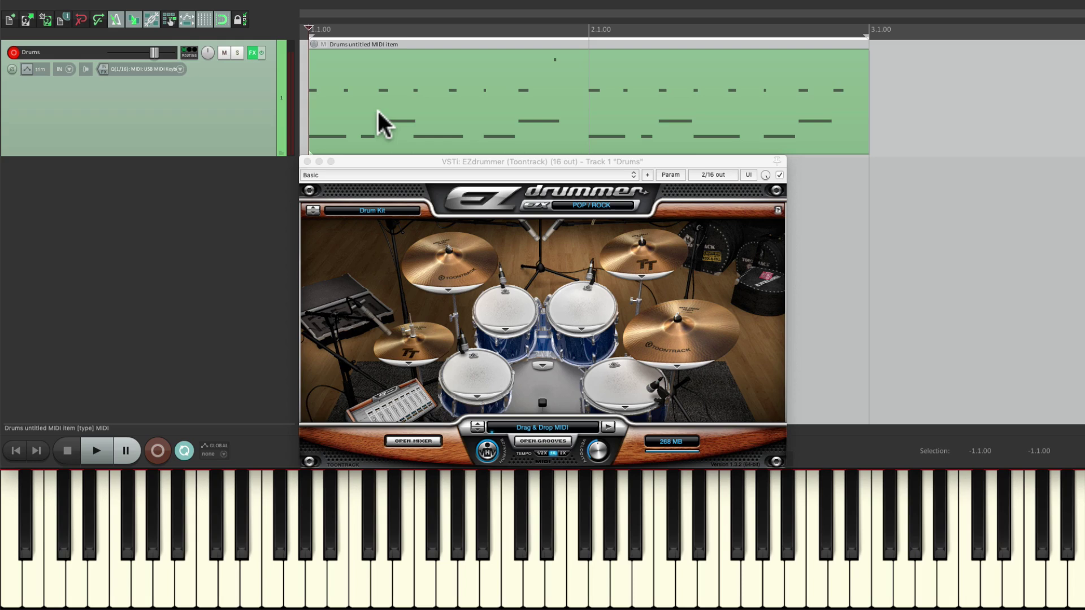
Record an overdub pass into the two-bar Drums item, then play it back twice.
key(super+r)
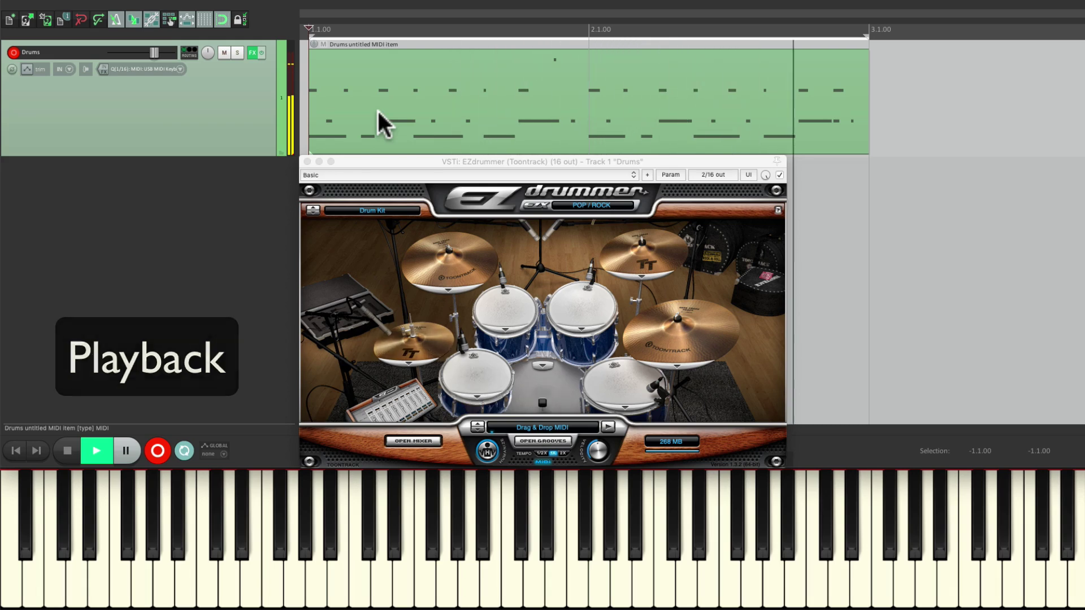
key(space)
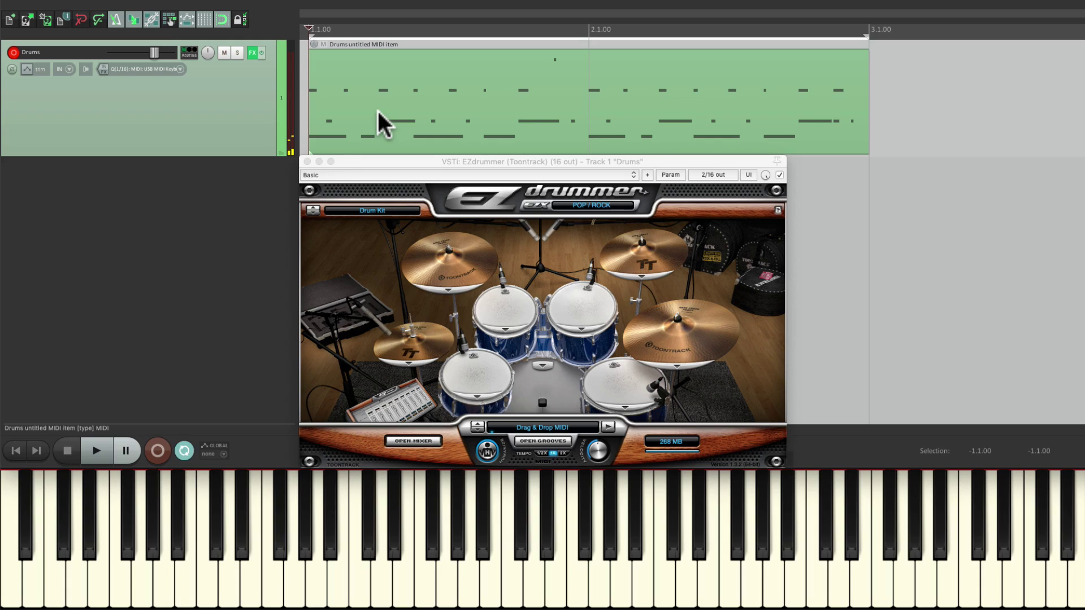
drag(377, 108, 378, 109)
key(space)
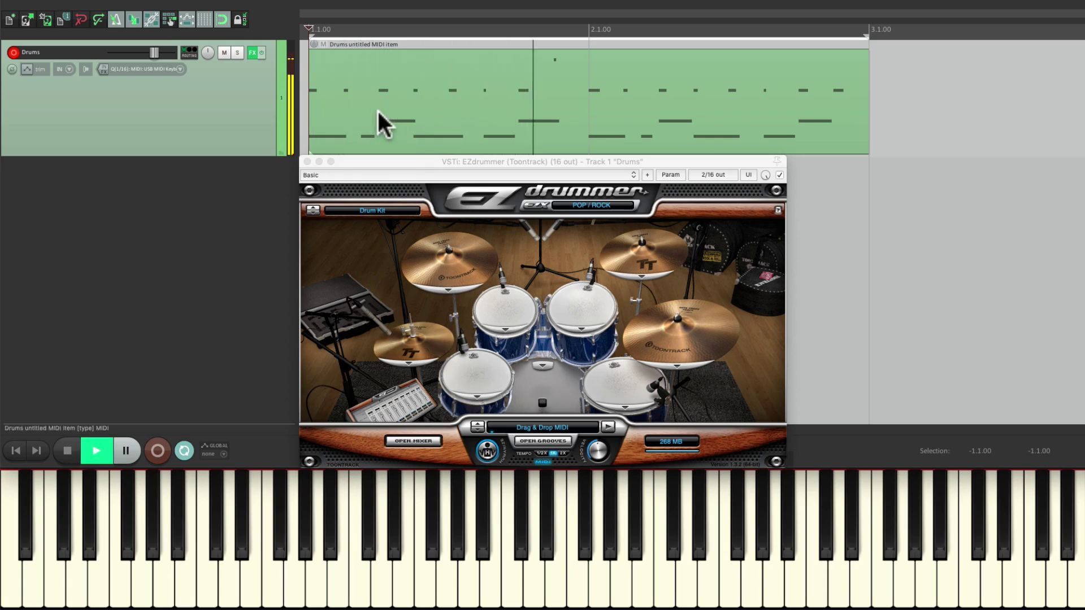
key(space)
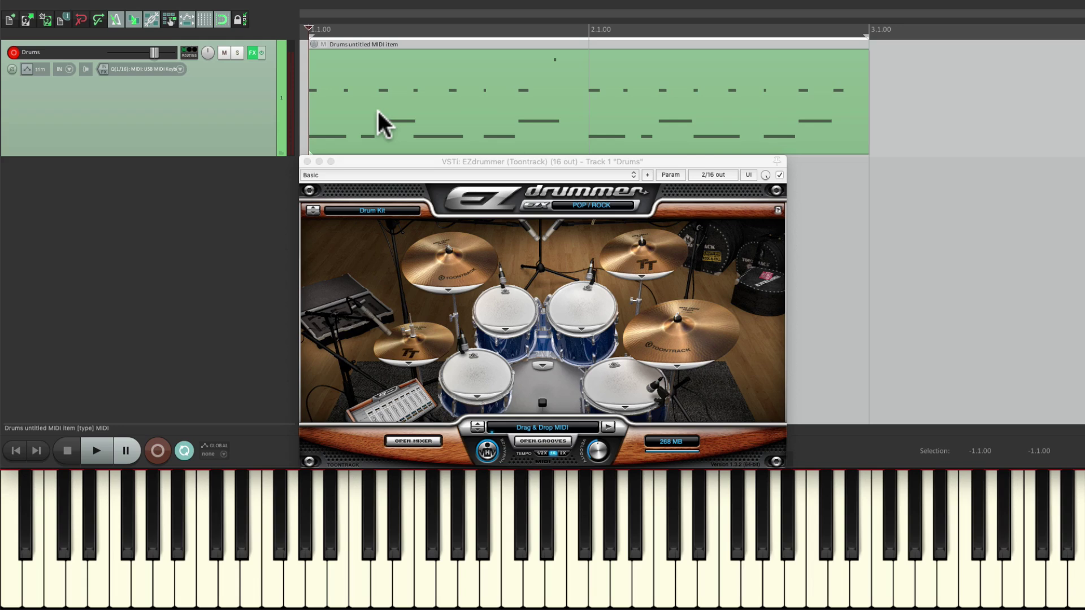
key(space)
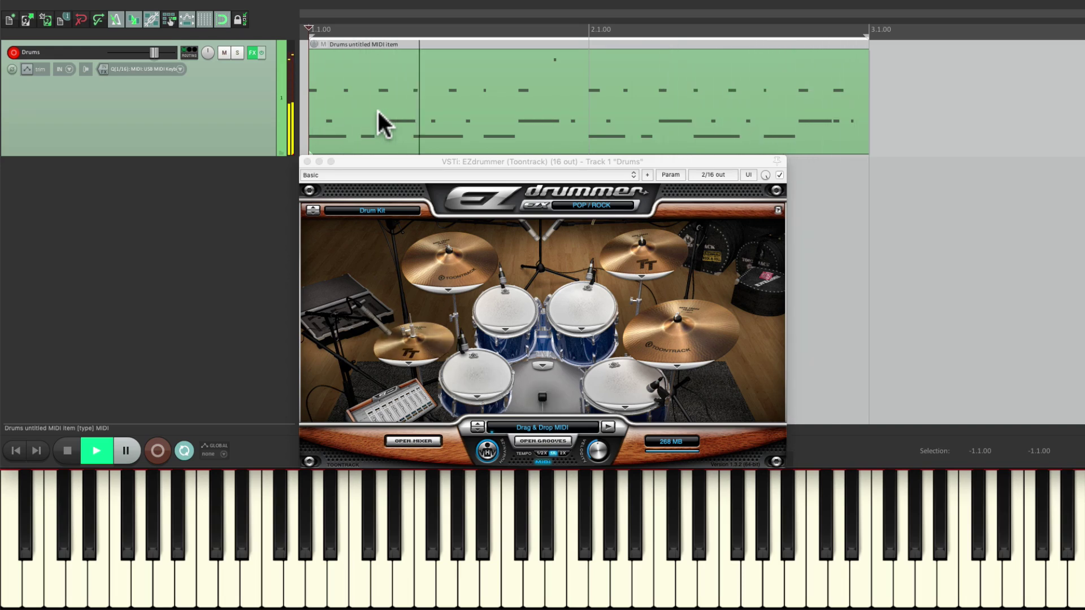
key(space)
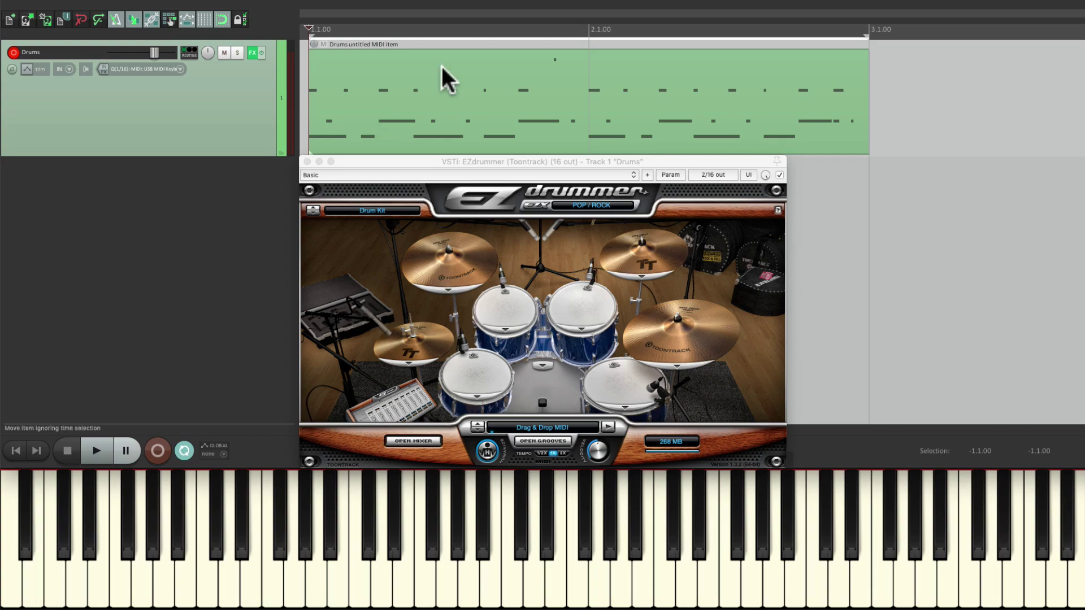
Open the drum item in the MIDI editor and play it back.
double_click(426, 70)
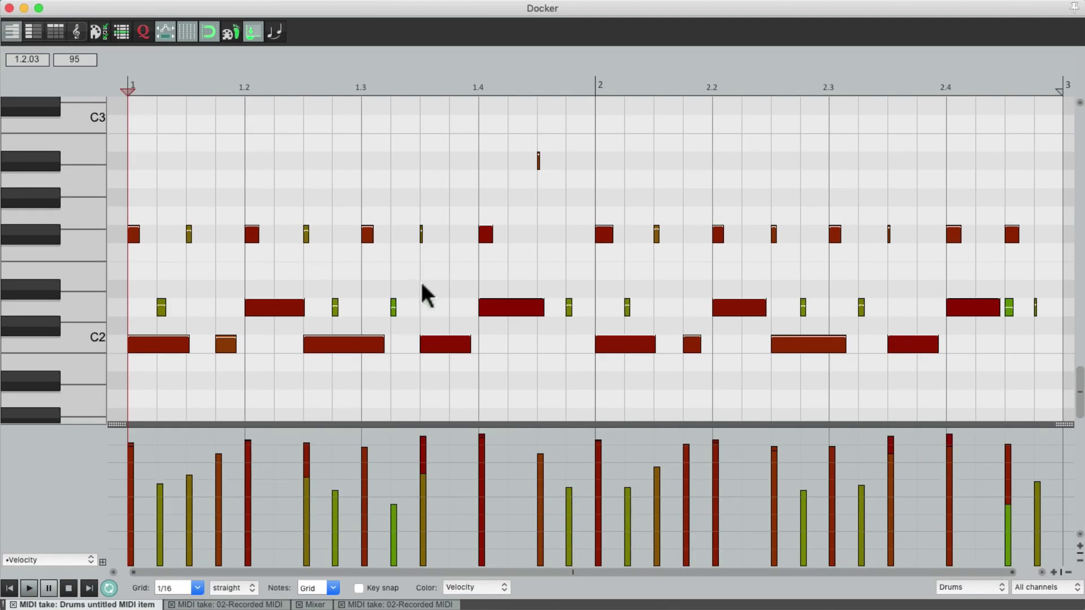
key(space)
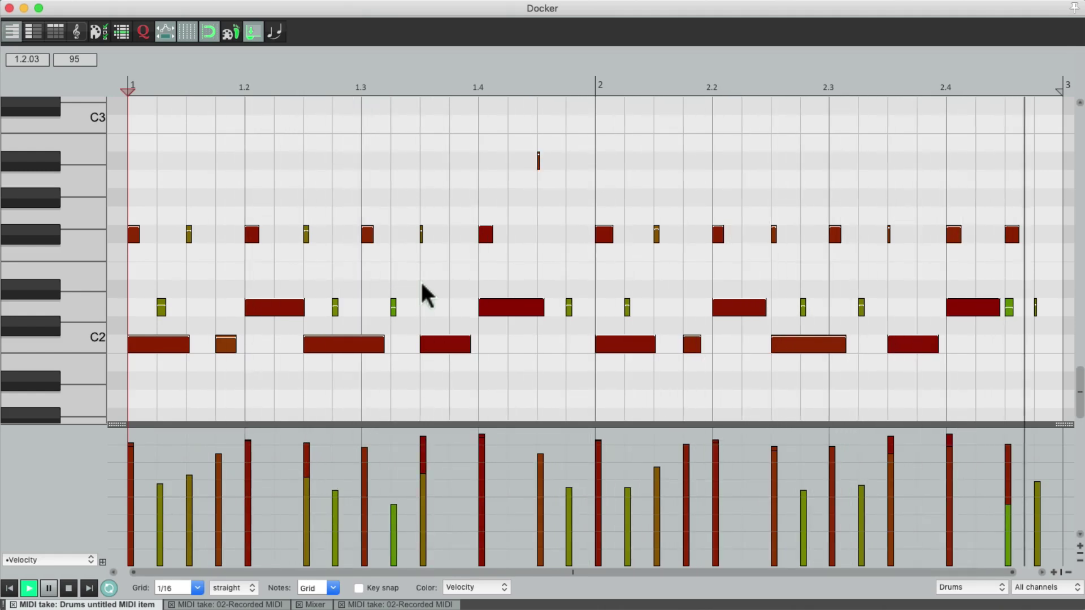
key(space)
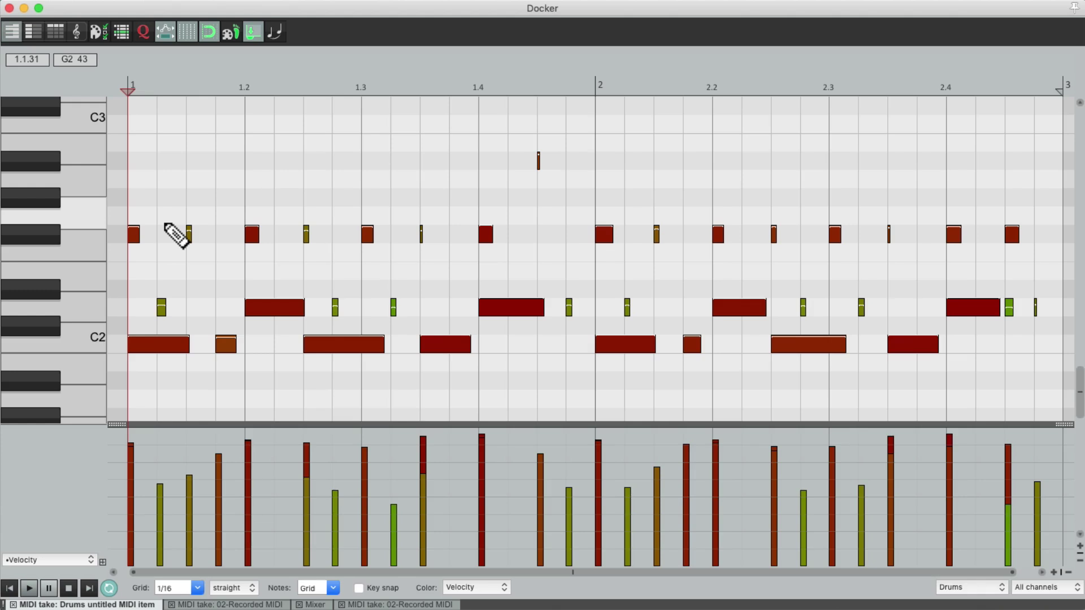
Select the D2 snare notes, try lowering their velocities, then undo and deselect.
click(87, 307)
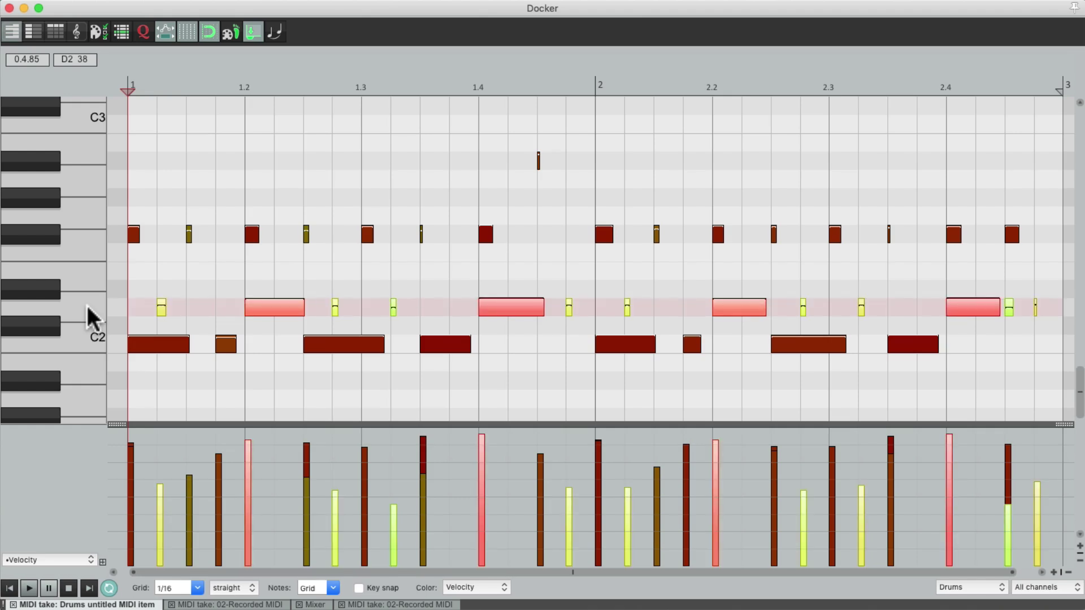
drag(246, 442, 239, 478)
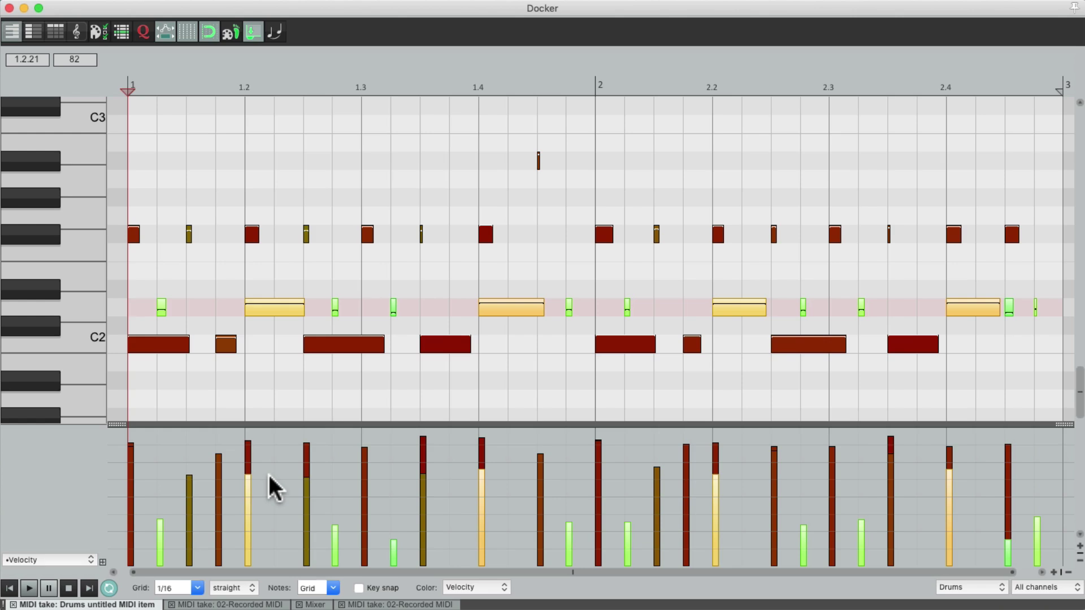
key(super+z)
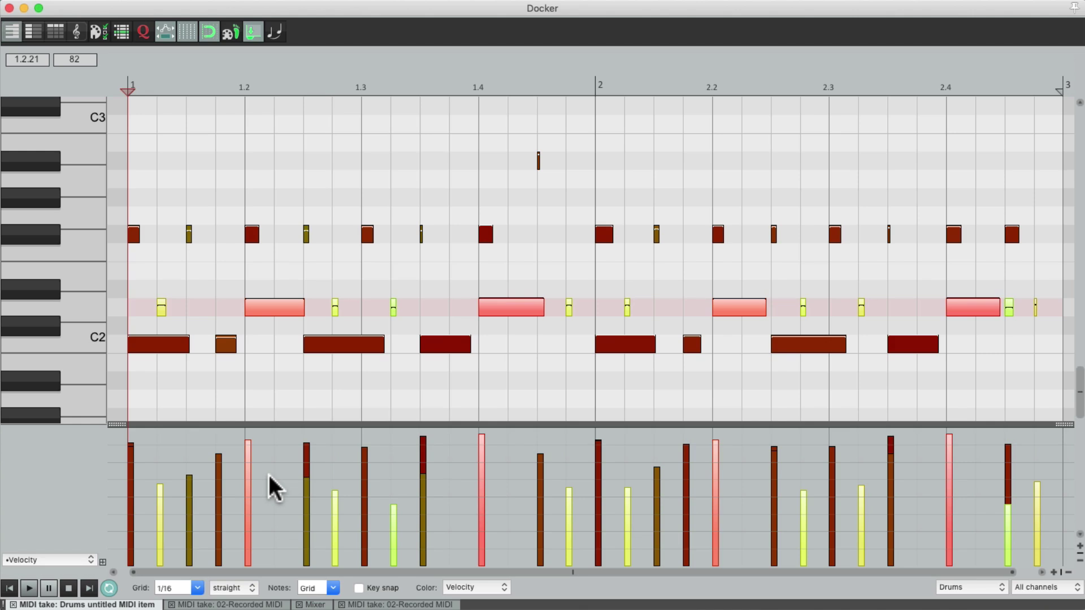
click(268, 473)
Open View > Filter events from the MIDI editor's right-click menu.
right_click(87, 74)
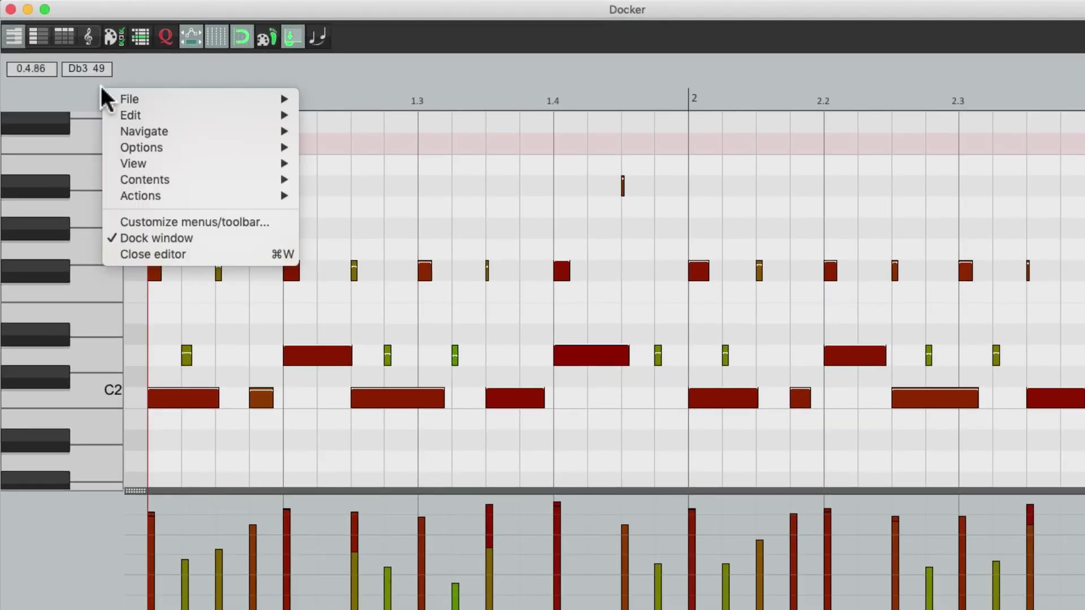
mouse_move(115, 165)
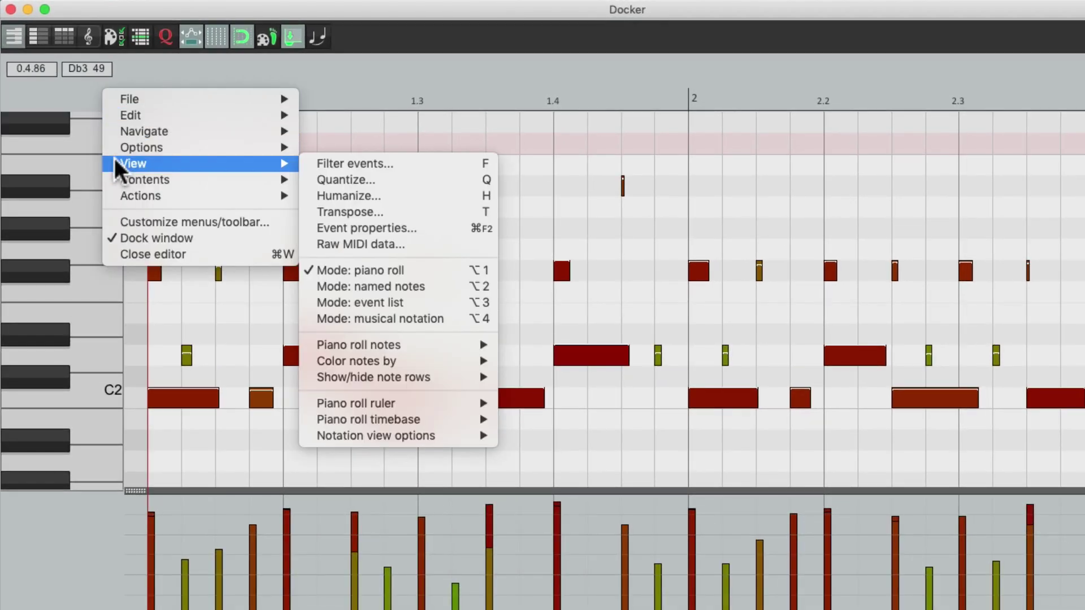
click(307, 164)
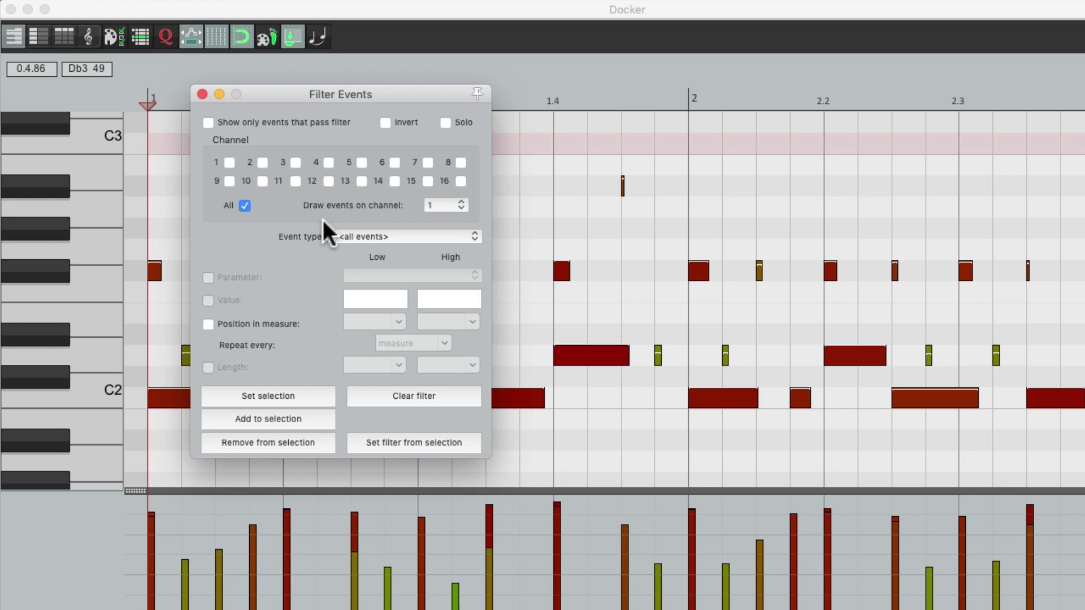
Filter events to notes on pitch 38 D2 and select all D2 snare notes.
click(422, 238)
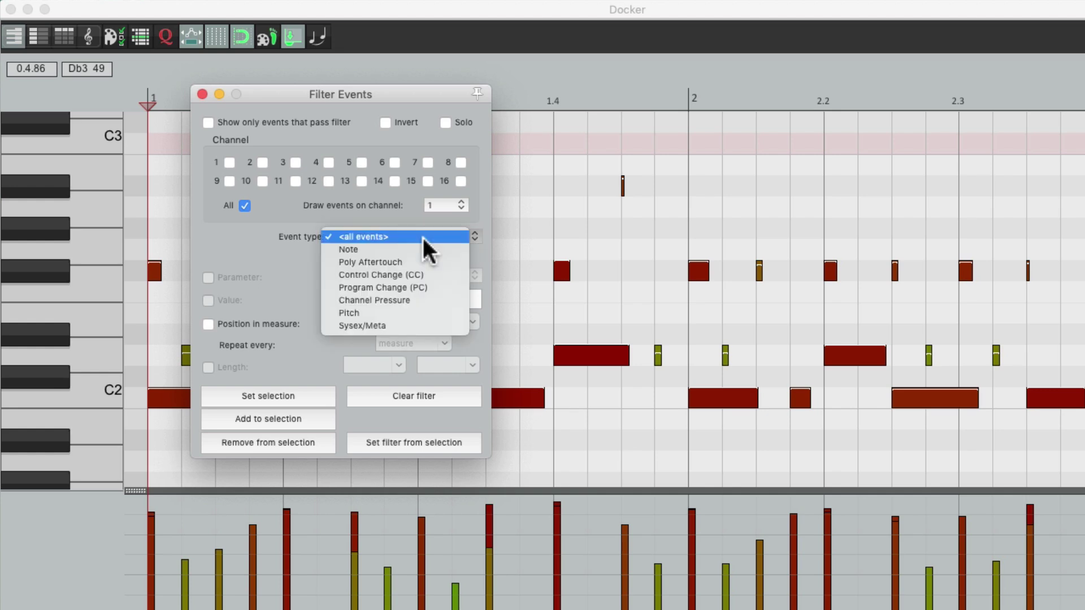
key(Escape)
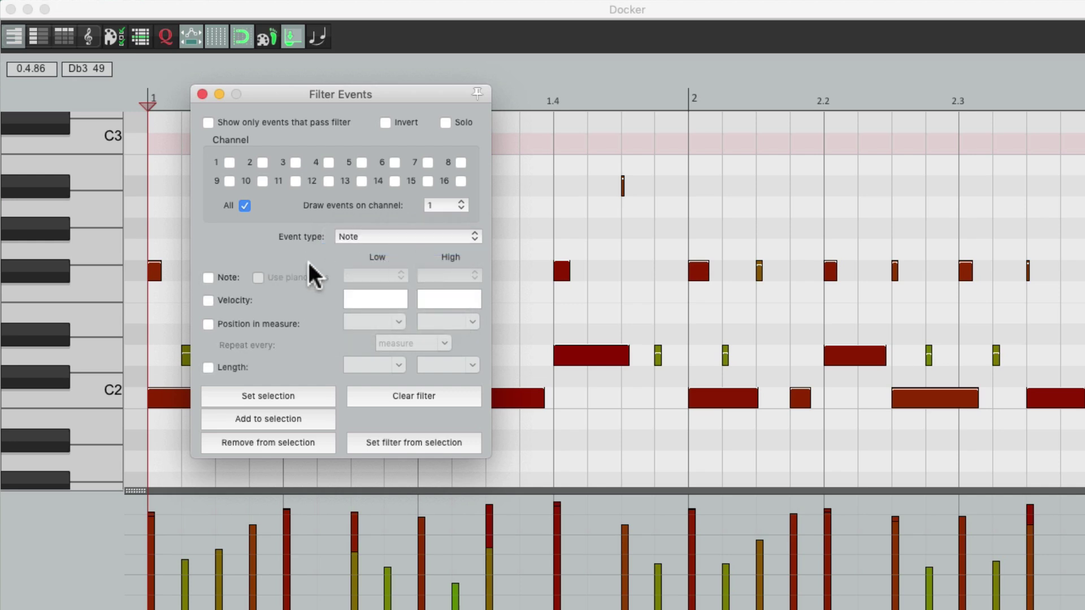
click(207, 278)
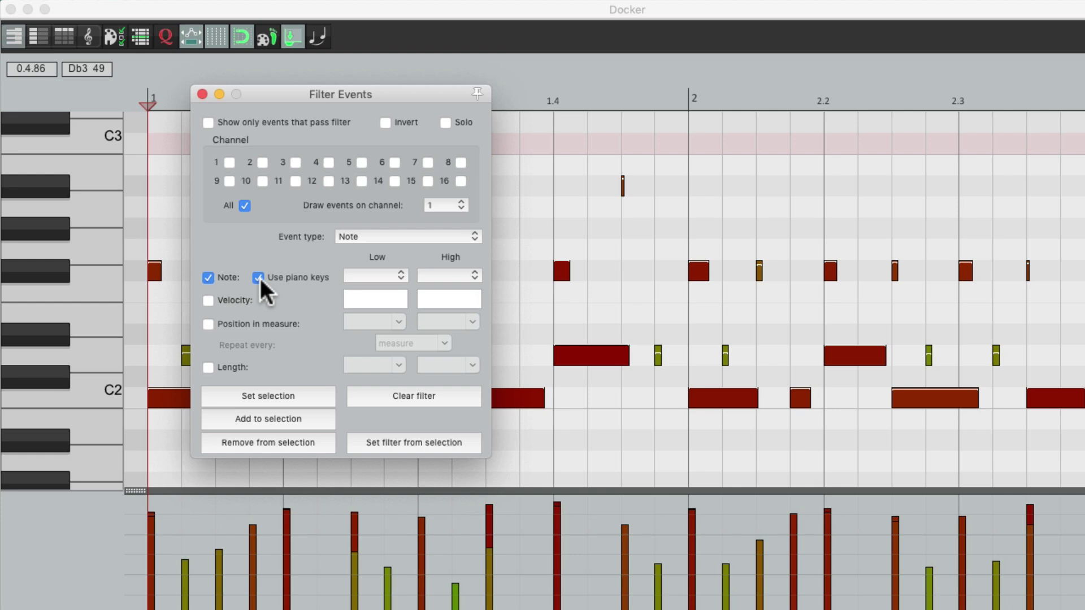
click(101, 355)
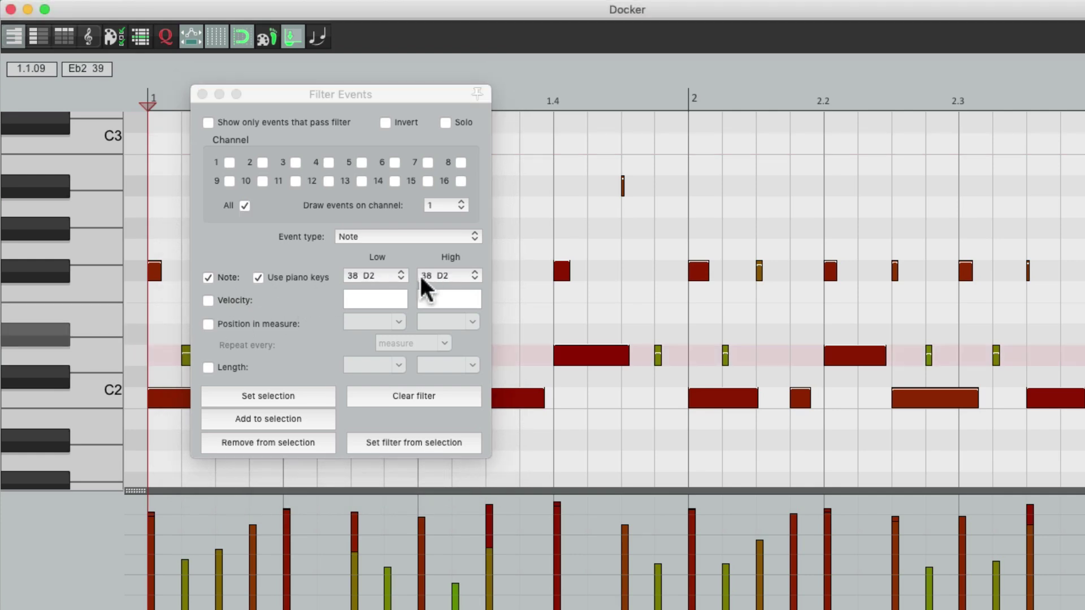
click(304, 396)
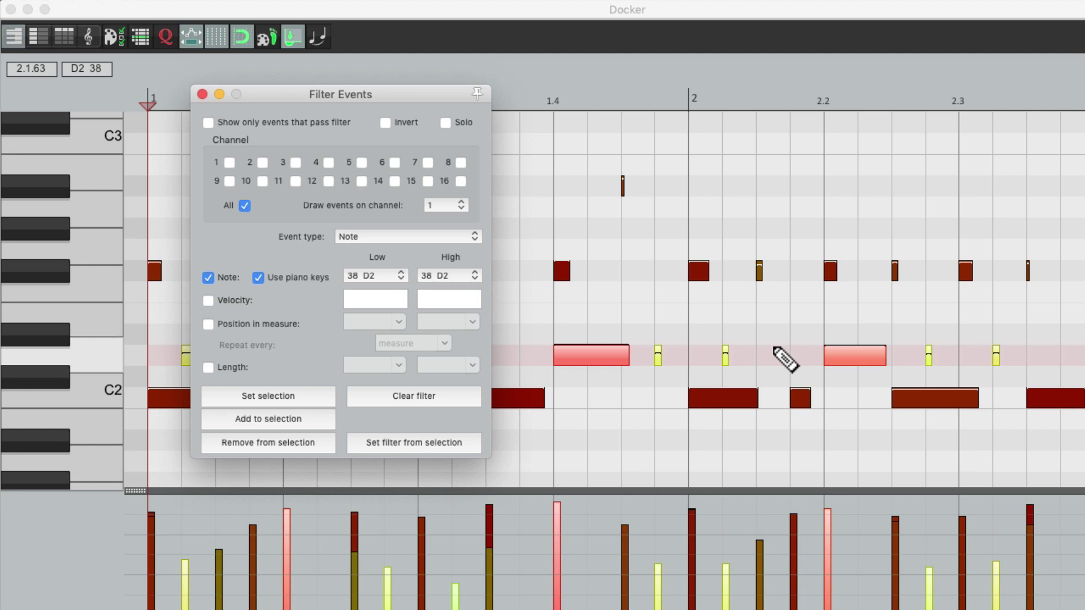
Narrow the selection to D2 ghost notes with velocity 0–85.
click(208, 301)
click(366, 299)
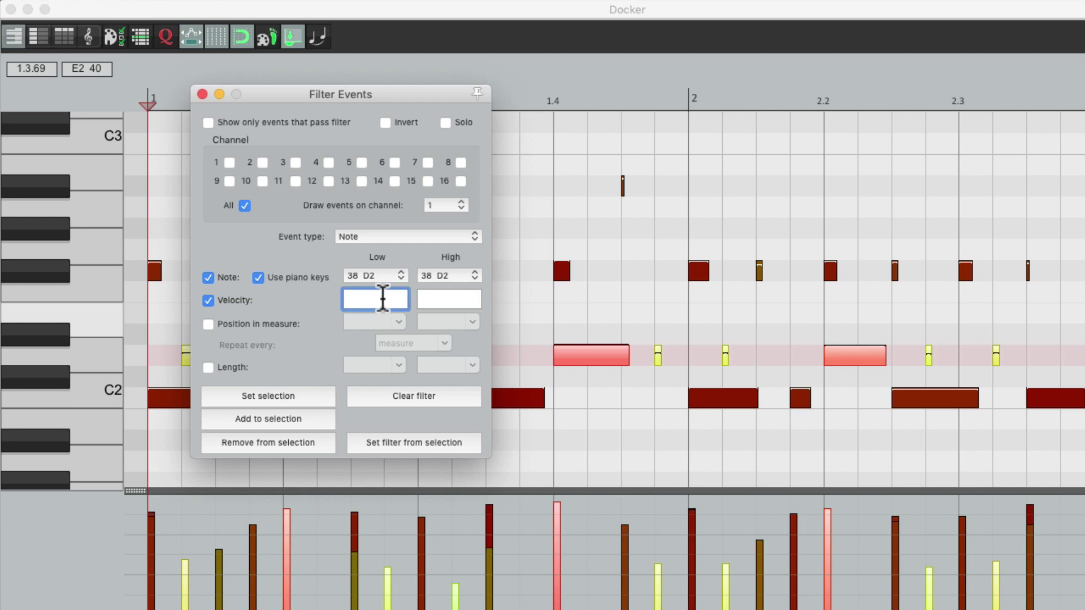
text(0)
click(444, 300)
text(85)
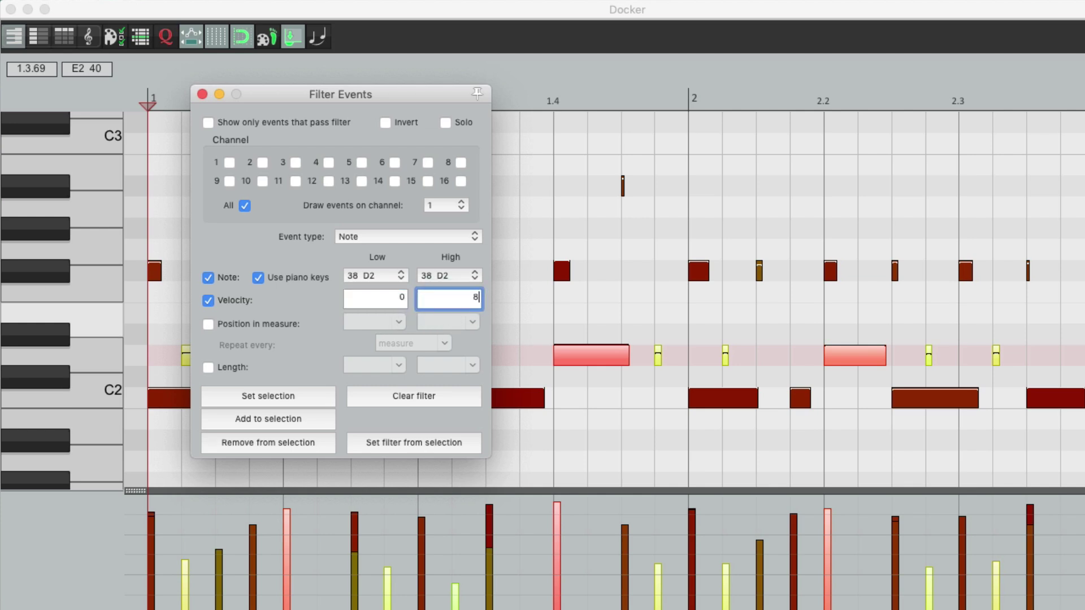
click(275, 396)
drag(311, 98, 435, 430)
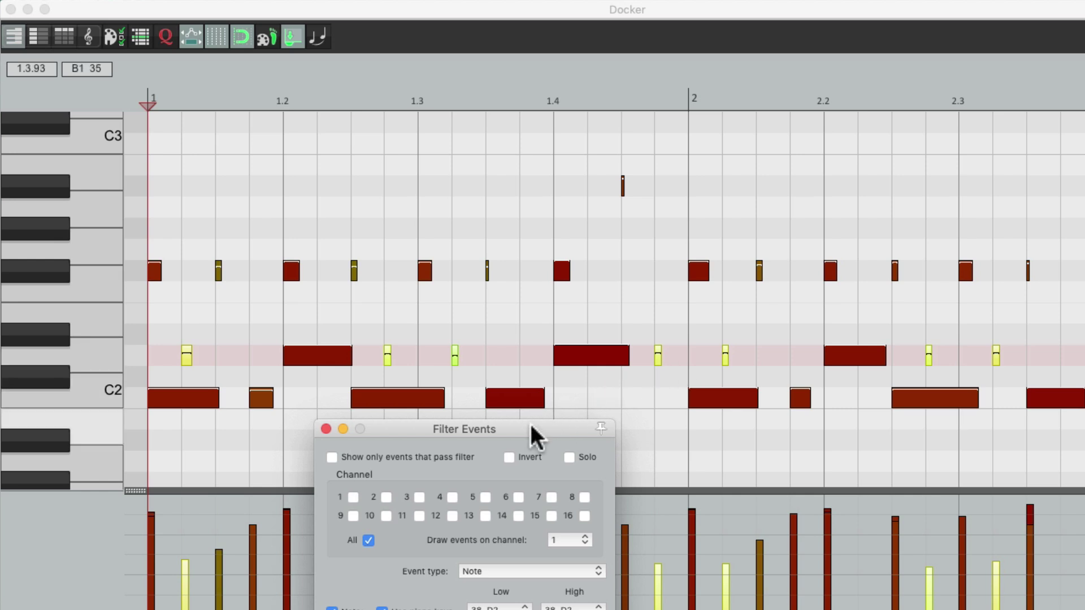
Show only events passing the filter and audition the isolated ghost notes.
drag(530, 425, 508, 214)
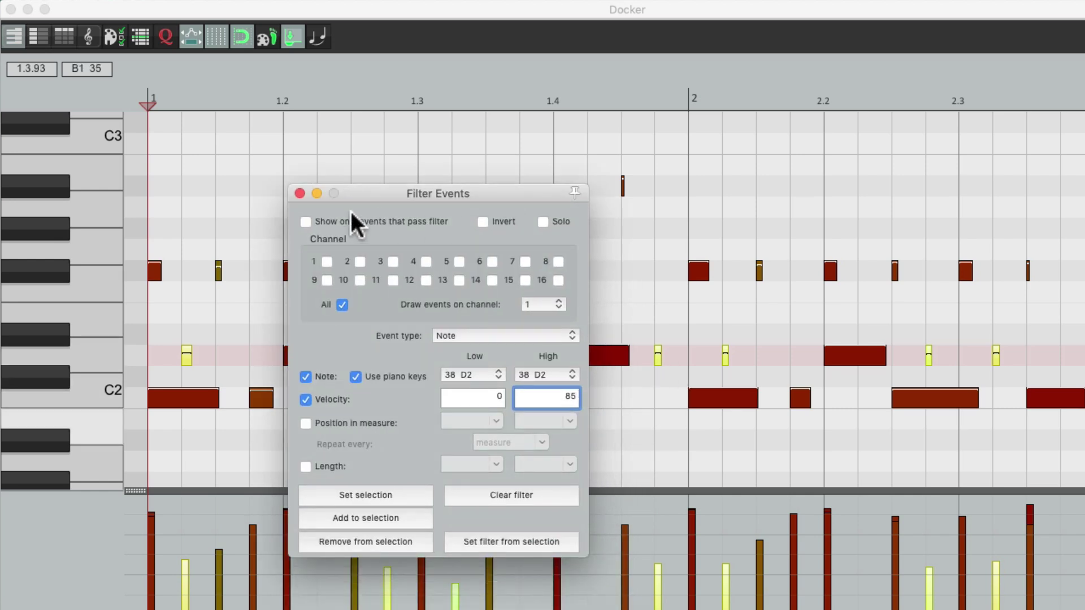
click(305, 221)
click(300, 193)
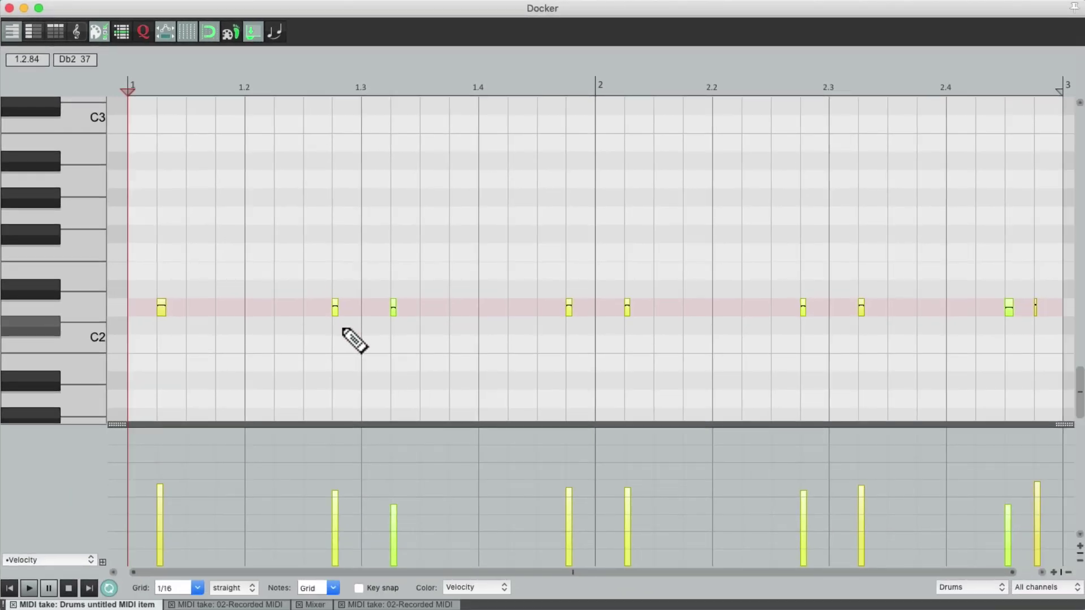
key(space)
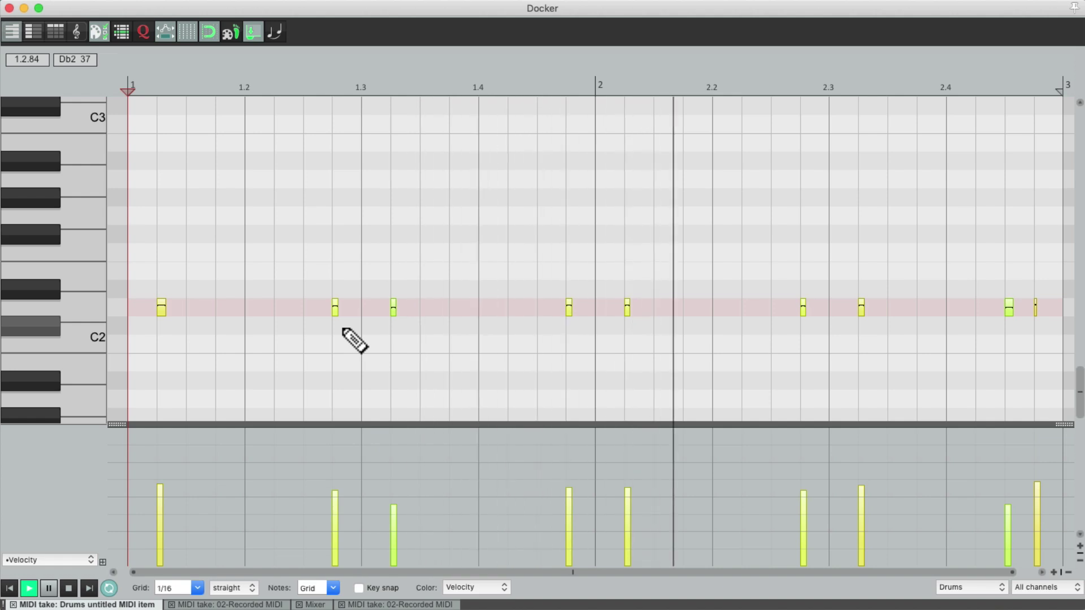
key(space)
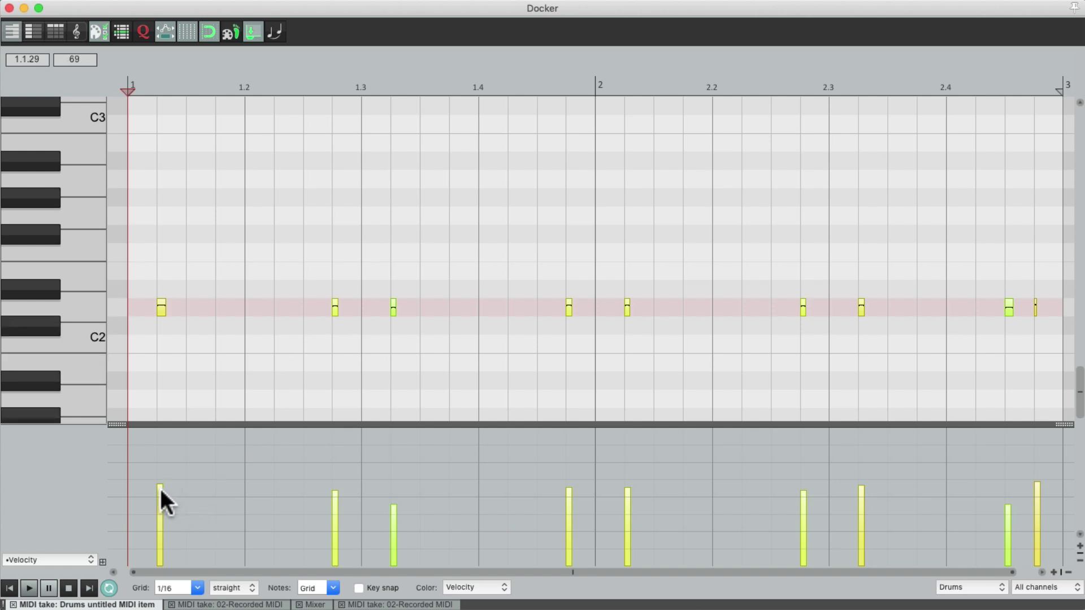
Lower the ghost-note velocities to roughly 47–78 and play the drum part back.
key(space)
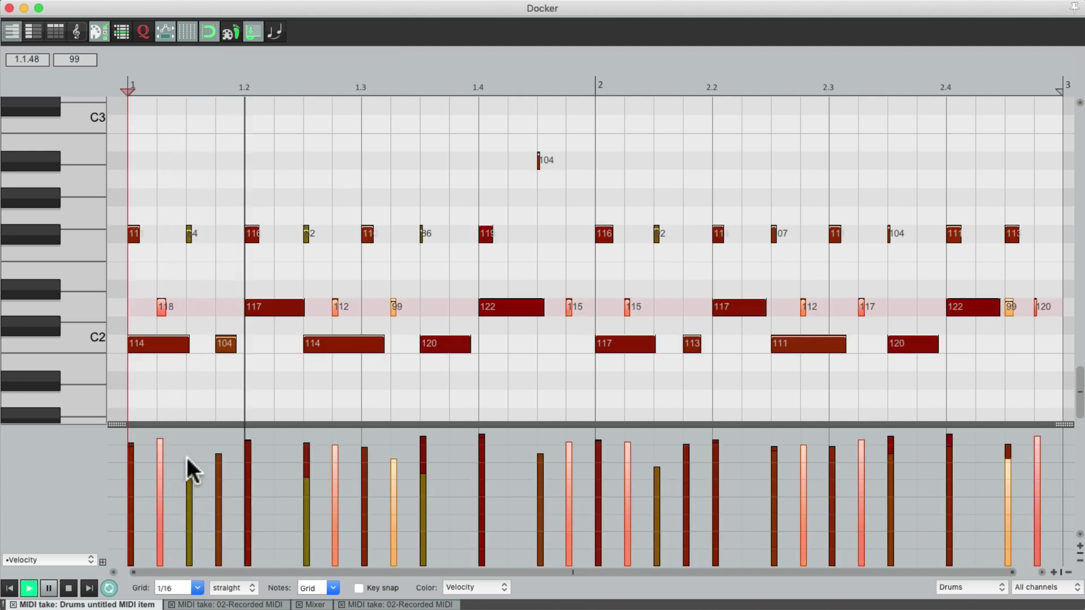
key(space)
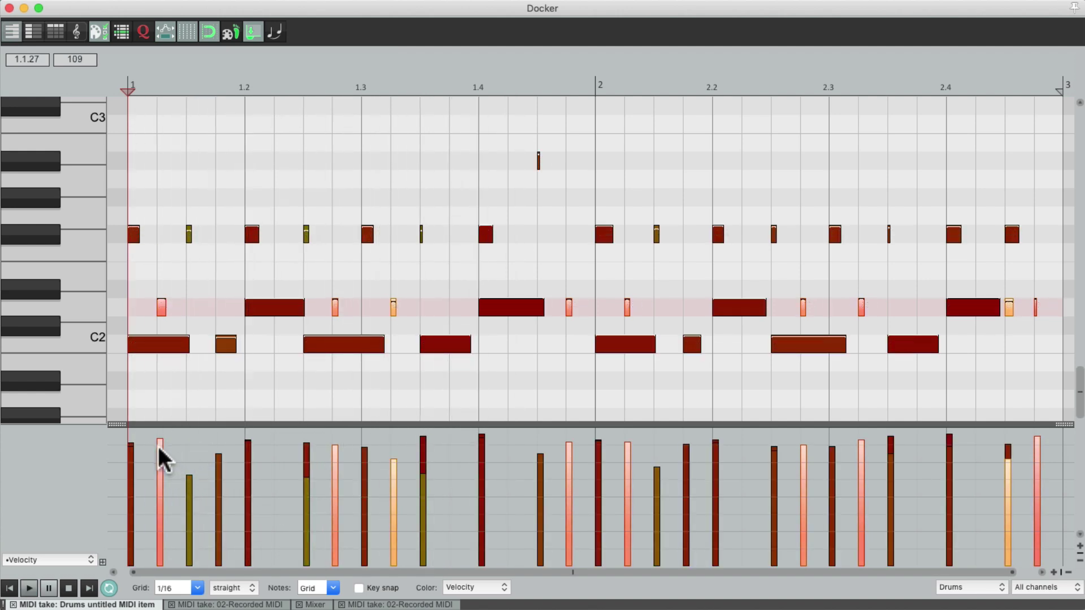
drag(158, 442, 167, 477)
key(space)
key(space)
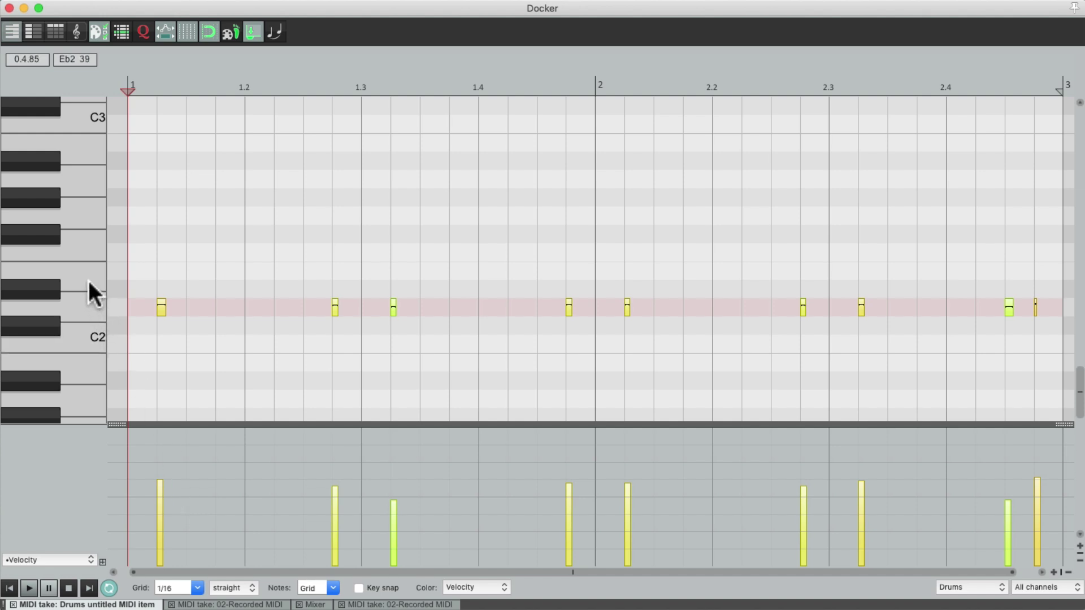
Delete and restore the ghost notes, shift them up to Eb2, and raise their velocities.
key(Delete)
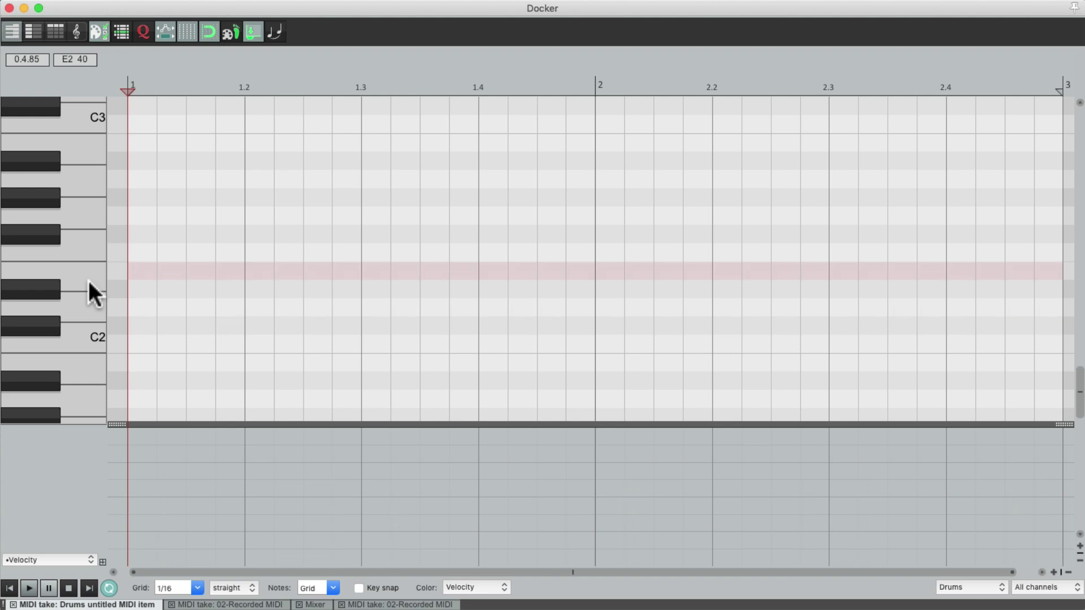
key(super+z)
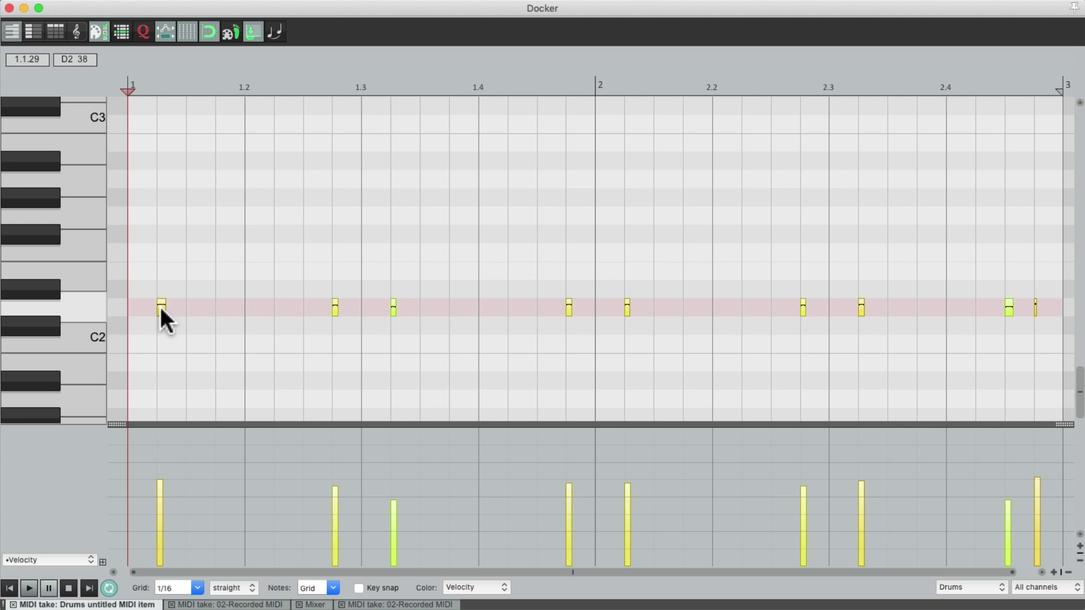
drag(161, 309, 160, 290)
key(space)
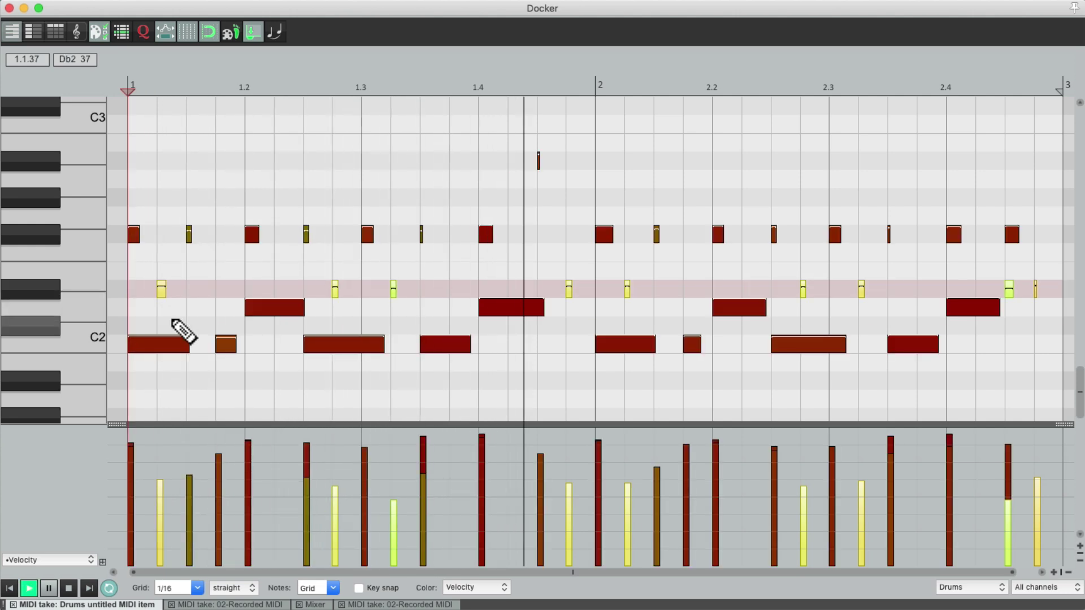
mouse_move(157, 482)
mouse_down()
mouse_move(157, 495)
mouse_move(161, 443)
mouse_move(163, 491)
mouse_up()
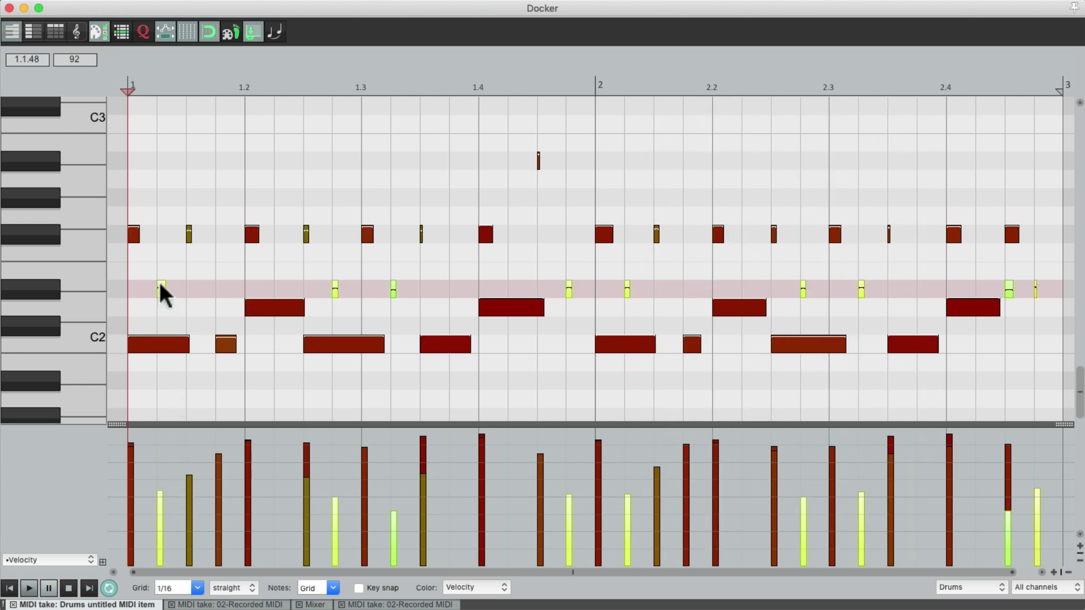
Move the ghost notes up to E2 and lower their velocities by 8 while auditioning.
drag(158, 280, 158, 273)
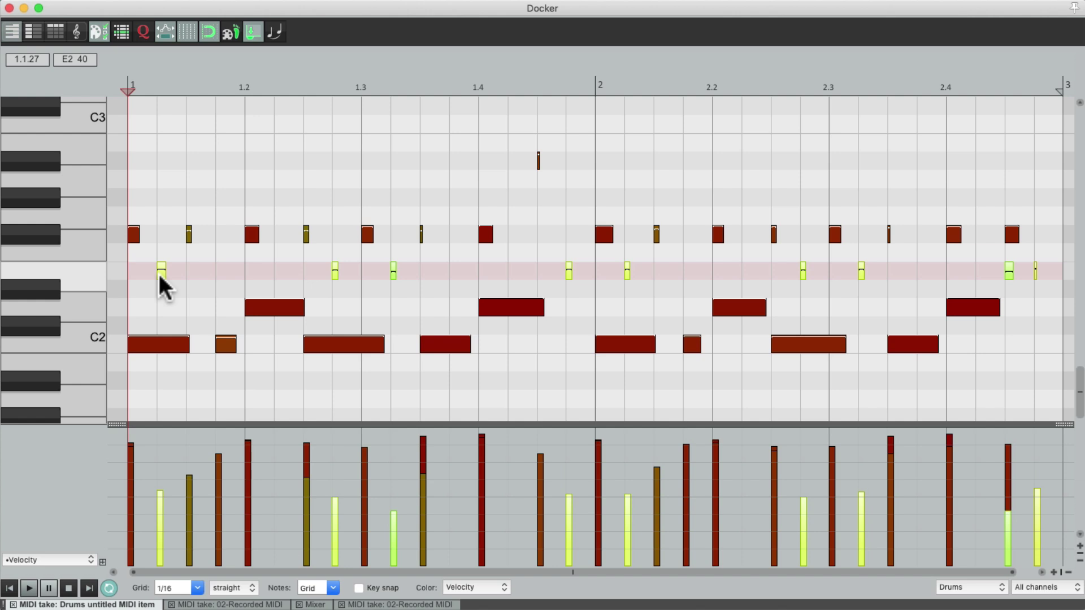
key(space)
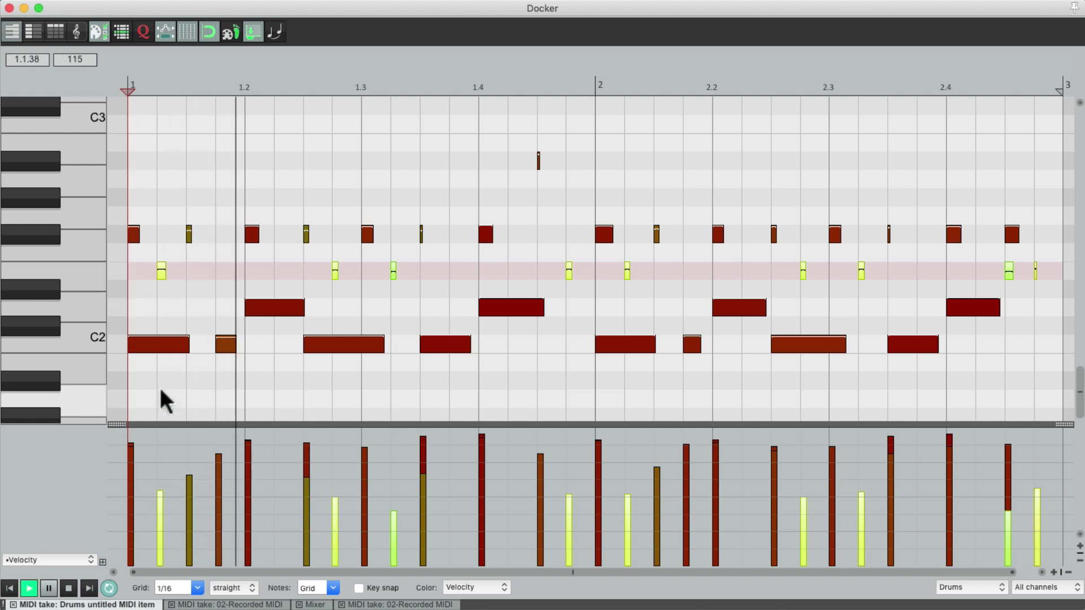
drag(160, 501, 160, 501)
key(space)
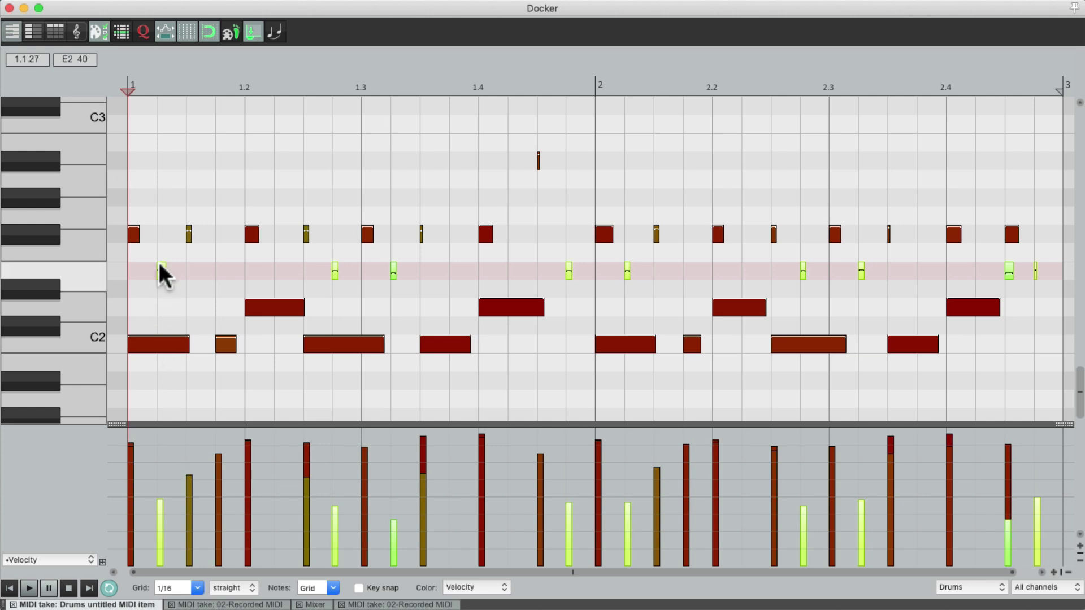
Shift the ghost notes up another semitone and raise their velocities while auditioning.
drag(159, 264, 159, 257)
key(space)
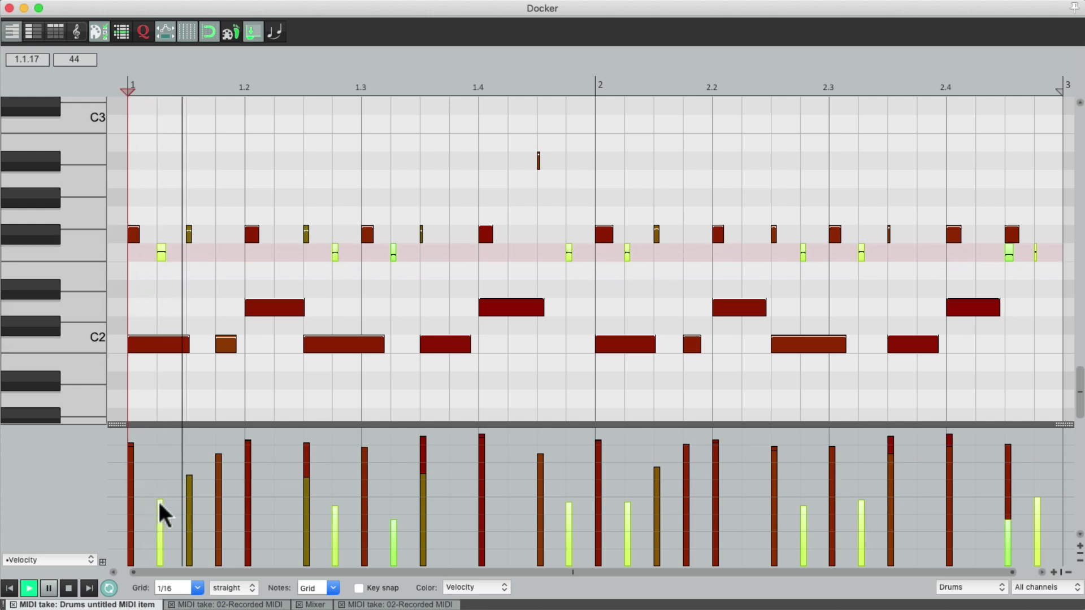
drag(160, 508, 162, 484)
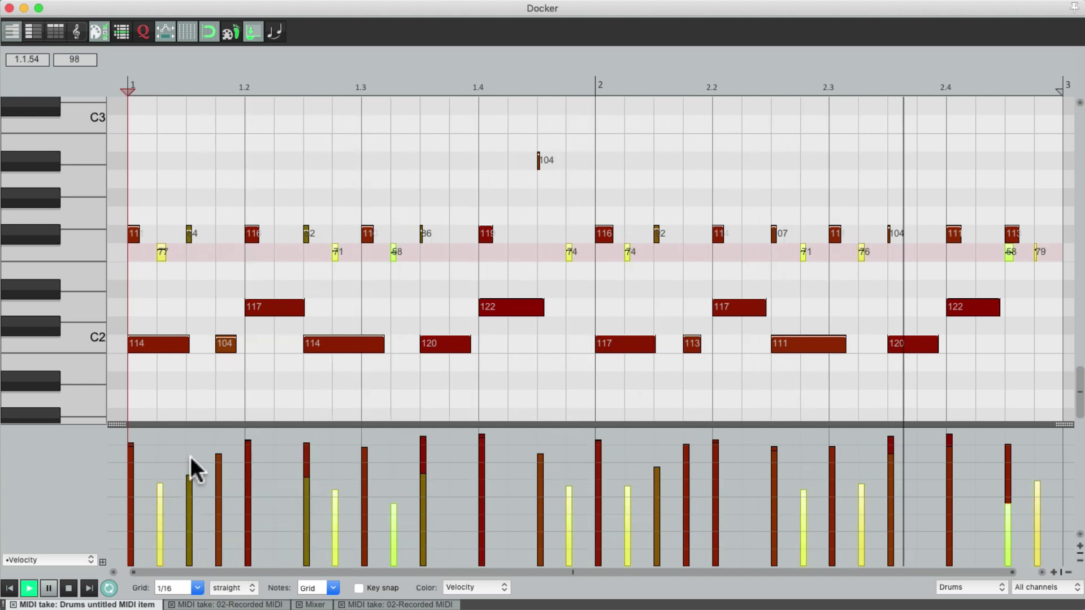
key(space)
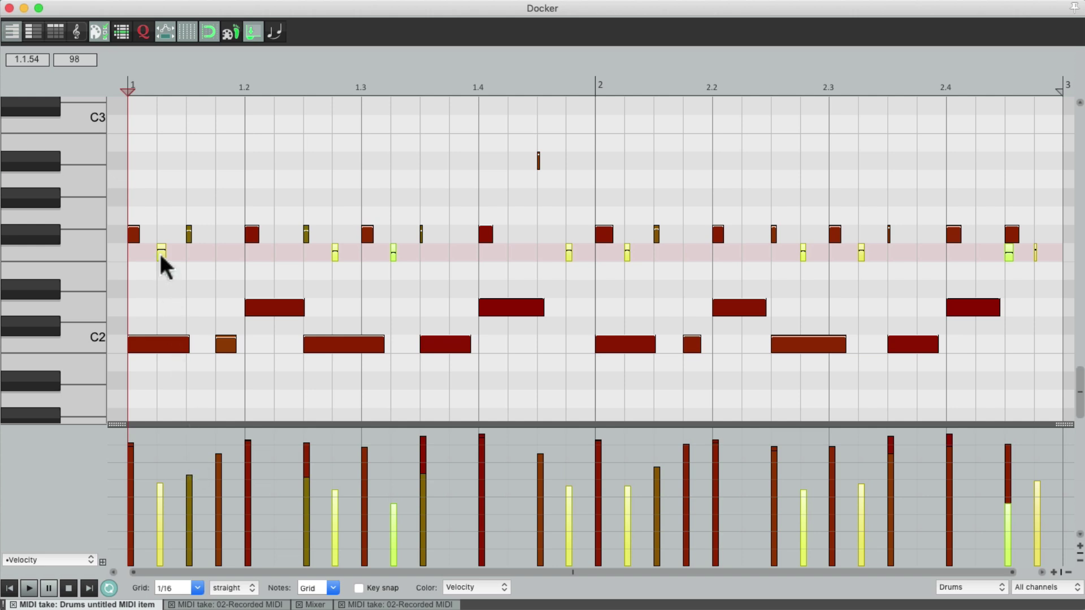
Return the ghost notes to the D2 snare row and lower their velocities to about 47–68.
drag(160, 252, 161, 307)
key(space)
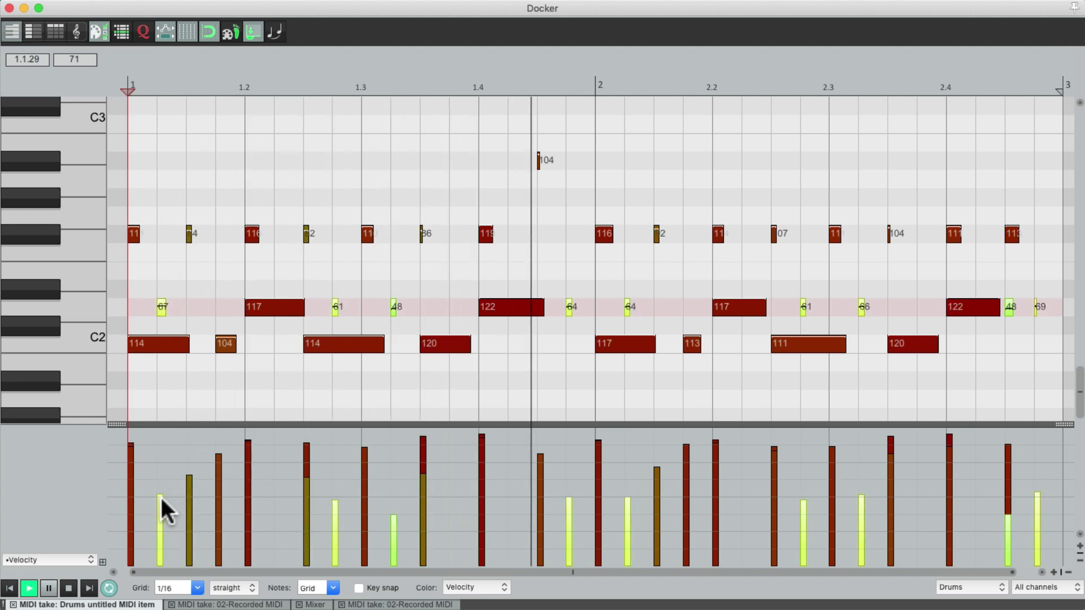
drag(160, 492, 160, 495)
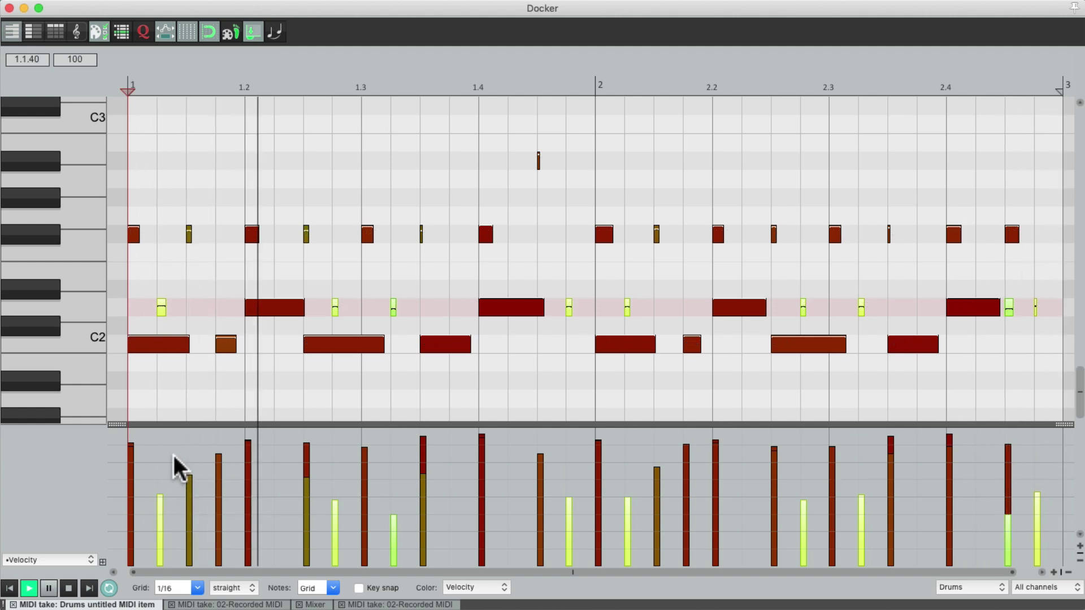
drag(160, 497, 175, 489)
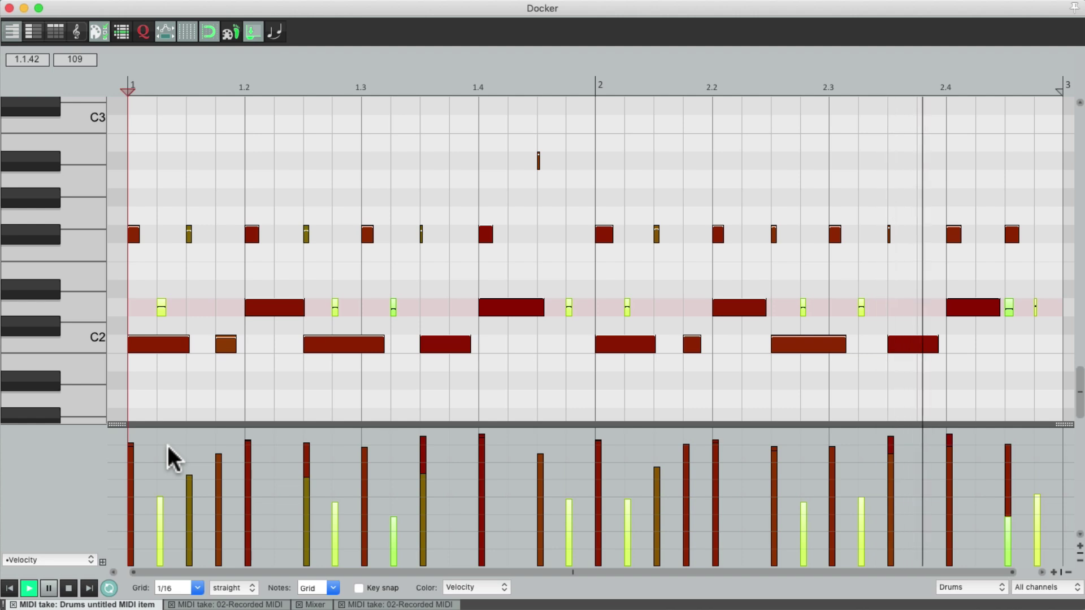
key(space)
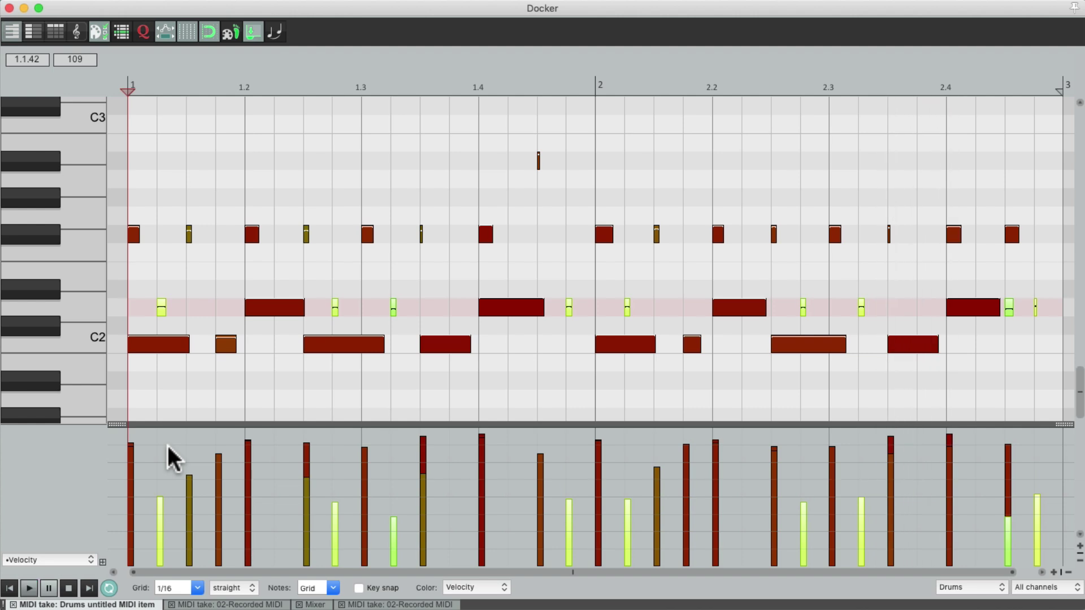